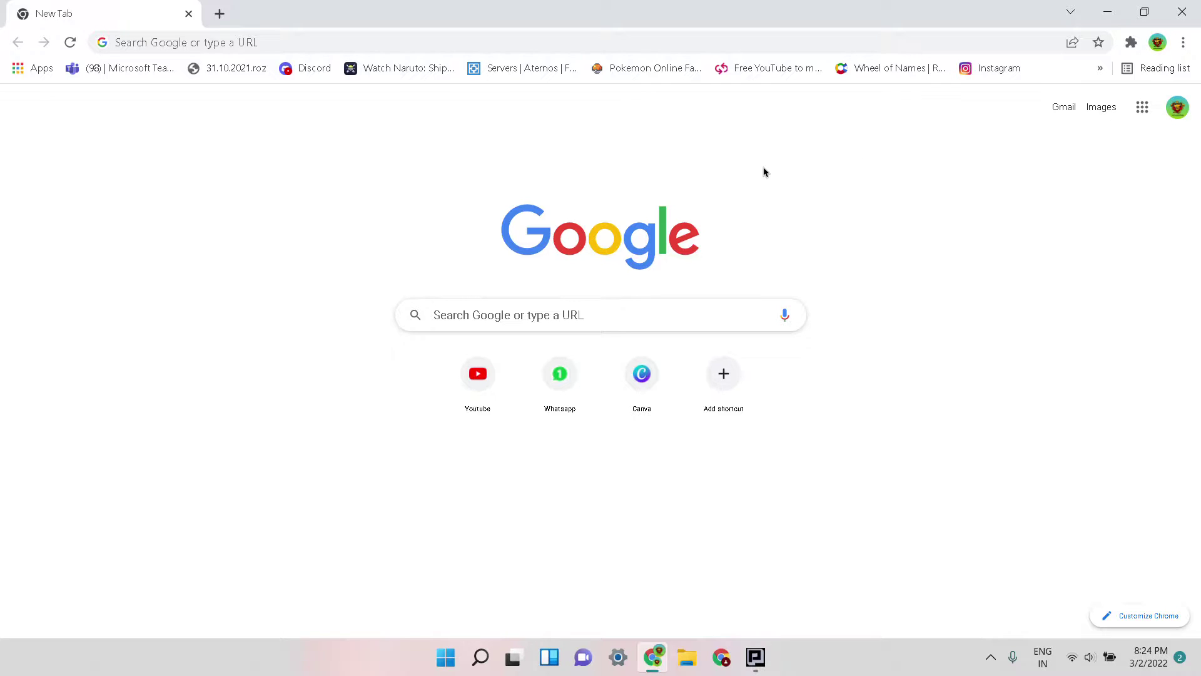
# Step: Open reforged.gg and start downloading the Pixelmon 1.12.2-8.3.6 jar, skipping the advertisement page
pyautogui.click(649, 43)
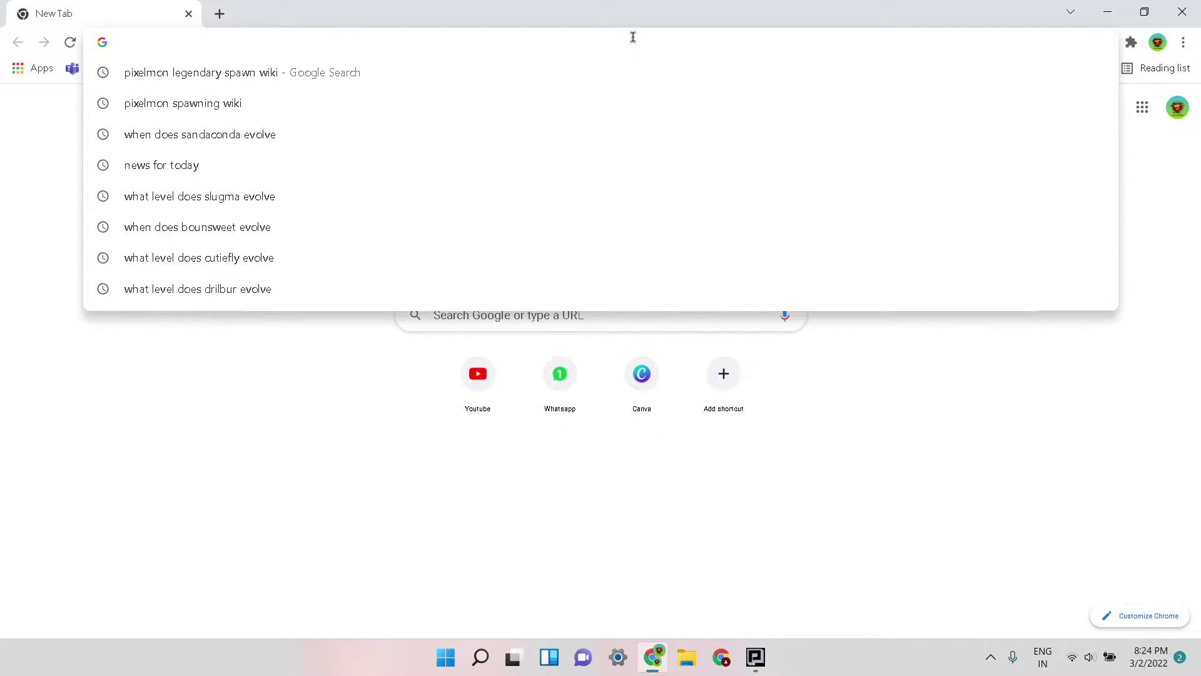
pyautogui.write('reforg')
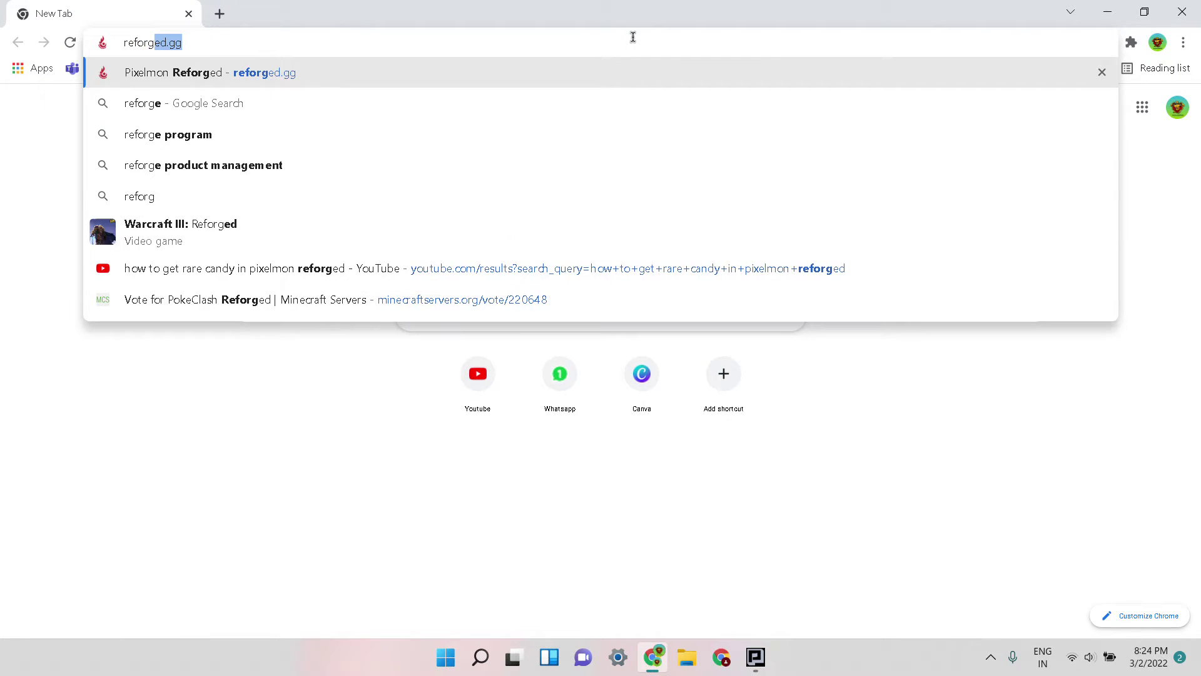
pyautogui.write('ed.gg')
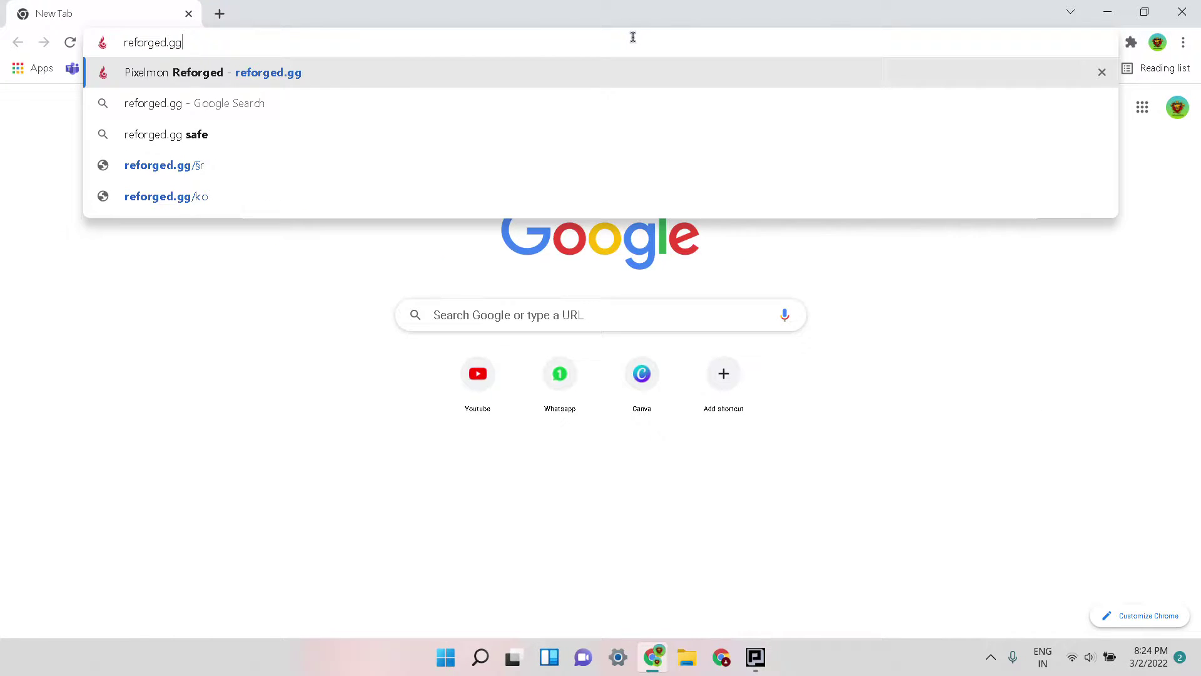
pyautogui.press('Return')
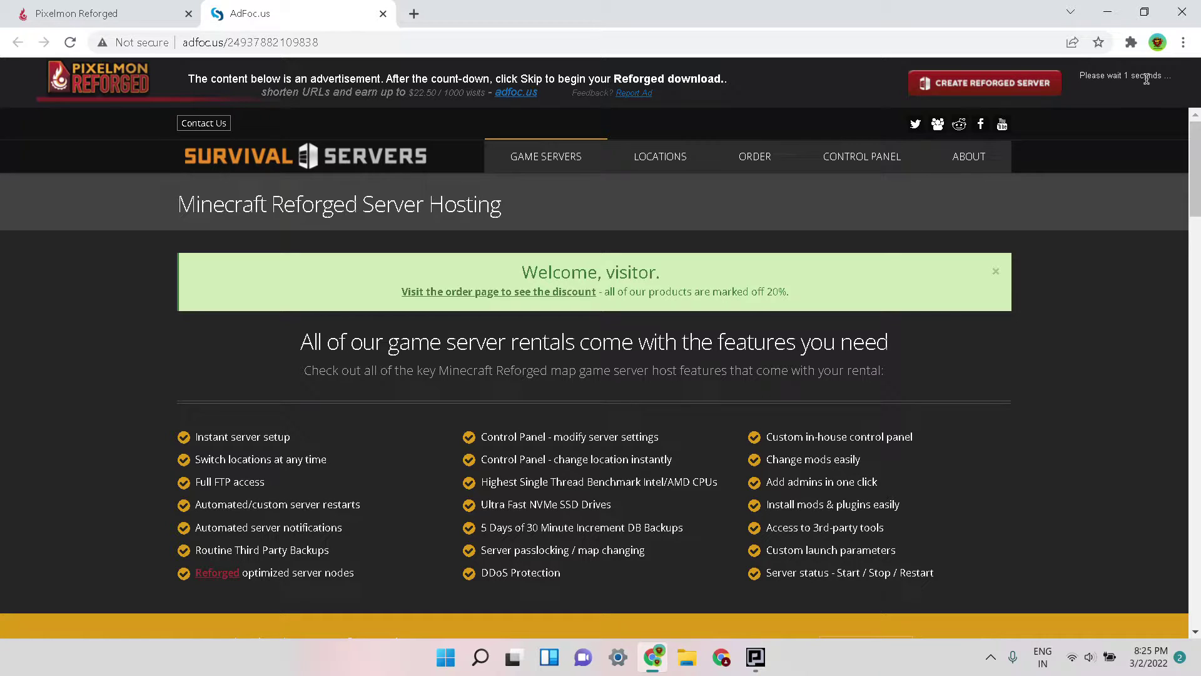
pyautogui.click(1132, 88)
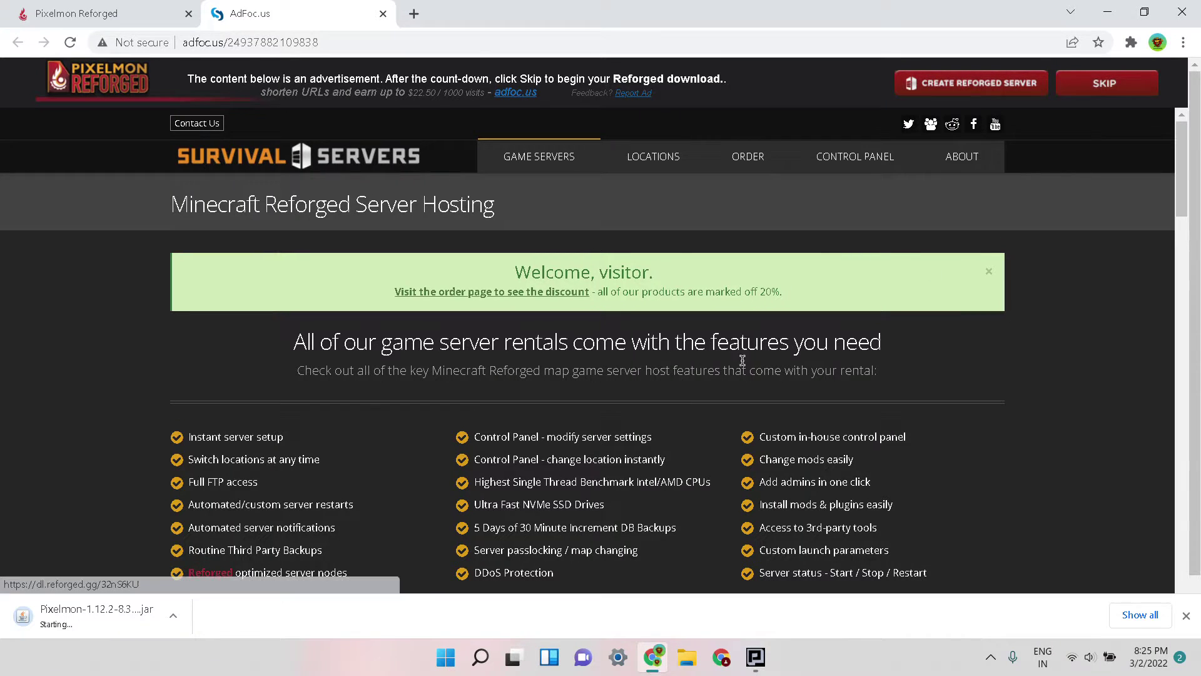
# Step: Cancel the running Pixelmon jar download and close the advertisement page
pyautogui.click(174, 619)
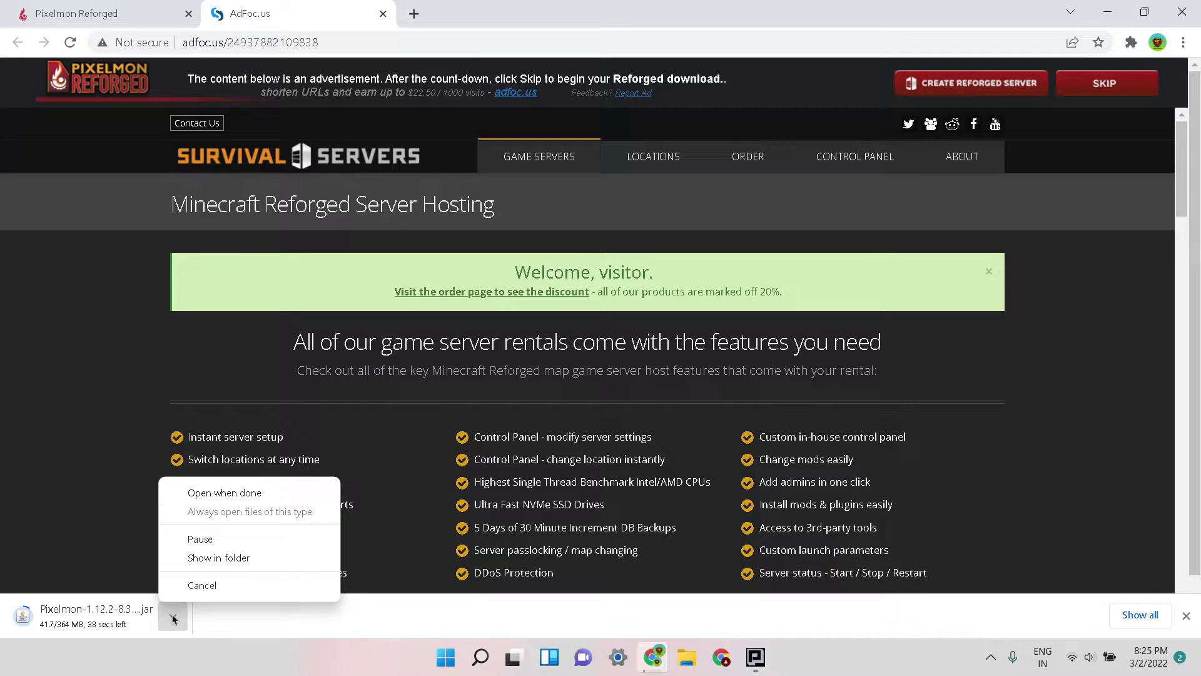
pyautogui.click(189, 591)
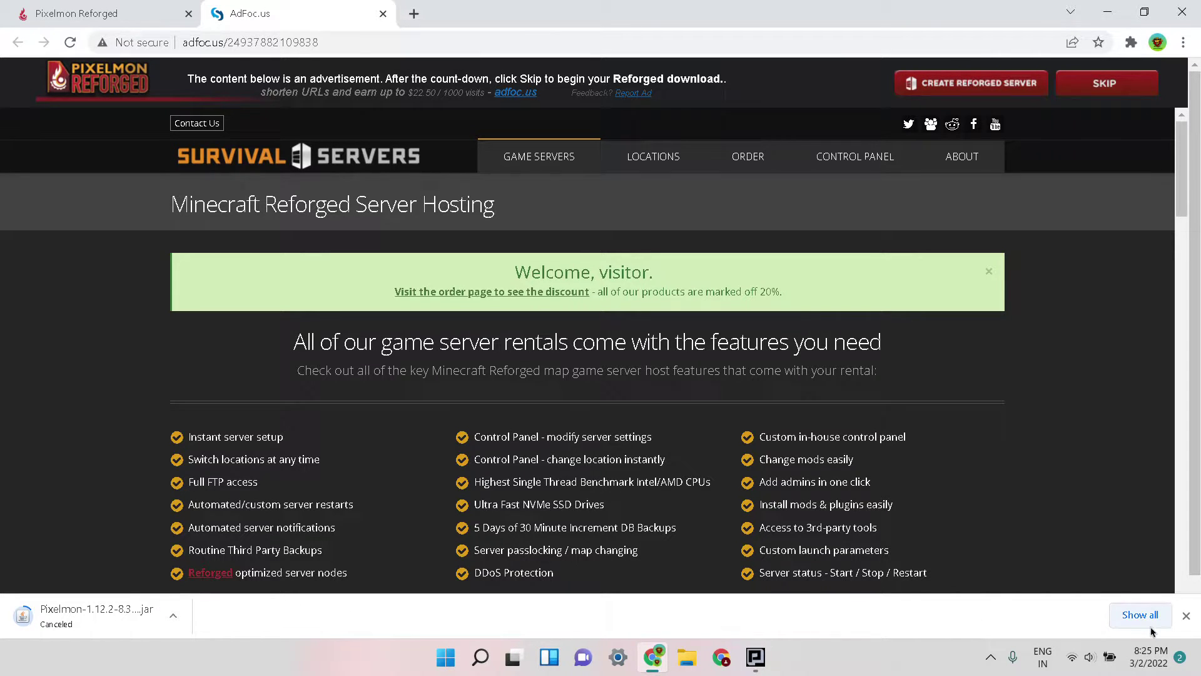
pyautogui.click(1186, 615)
pyautogui.click(382, 14)
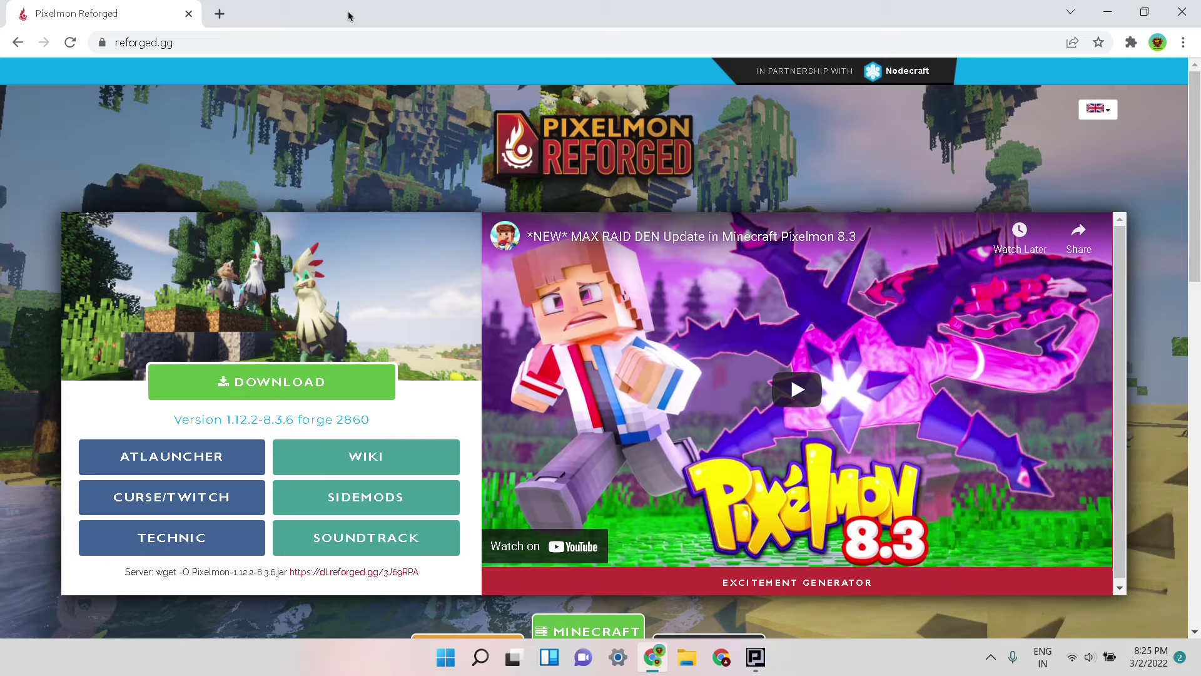
# Step: Open the browser's download history and remove the canceled Pixelmon-1.12.2-8.3.6-universal (1).jar entry
pyautogui.hotkey('ctrl', 't')
pyautogui.click(1184, 43)
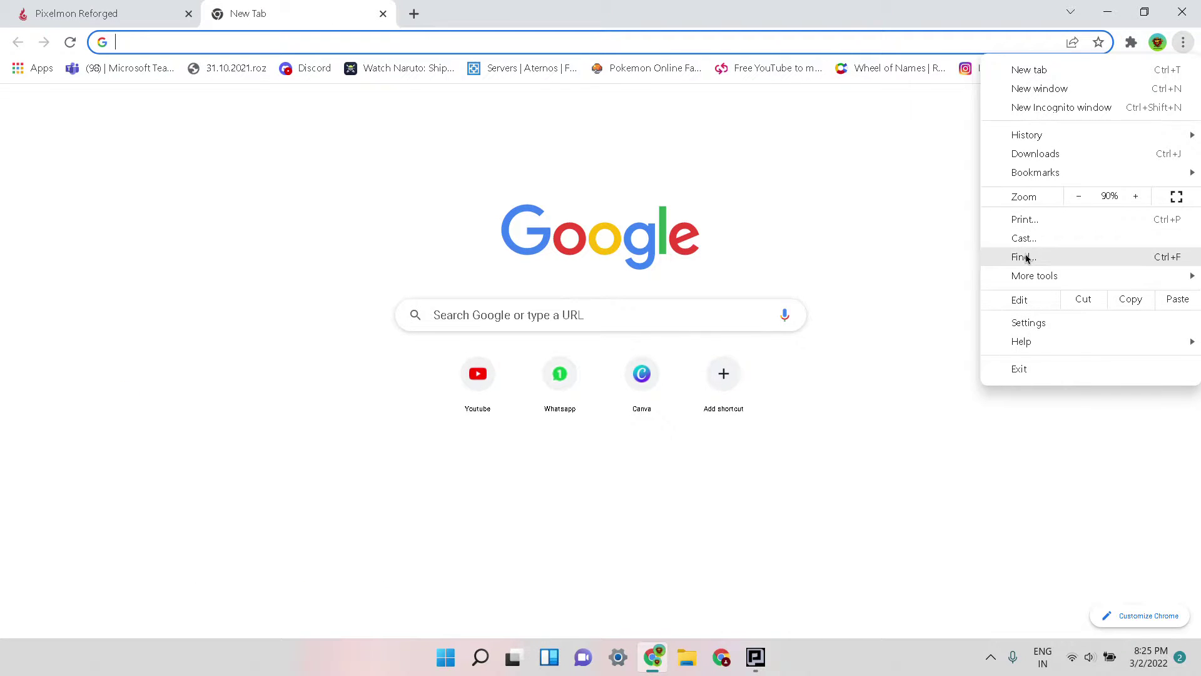
pyautogui.click(1042, 155)
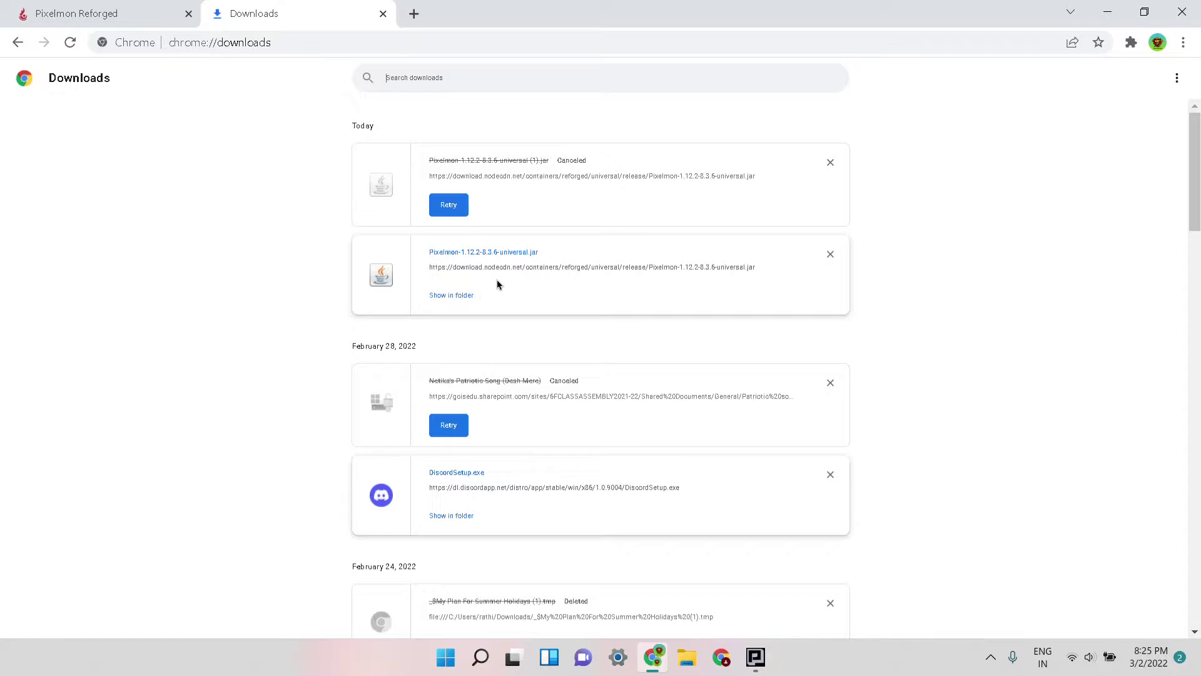
pyautogui.click(830, 162)
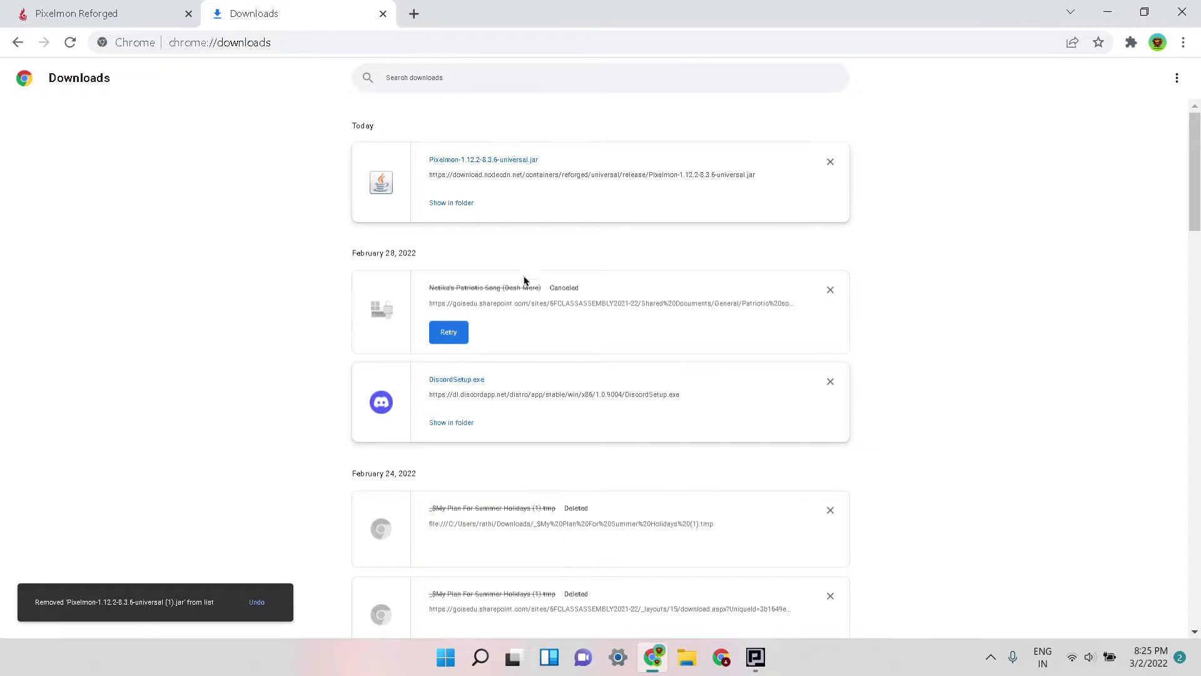
# Step: Show the downloaded Pixelmon-1.12.2-8.3.6-universal.jar in its folder, minimize that window and leave only a blank browser tab open
pyautogui.click(455, 204)
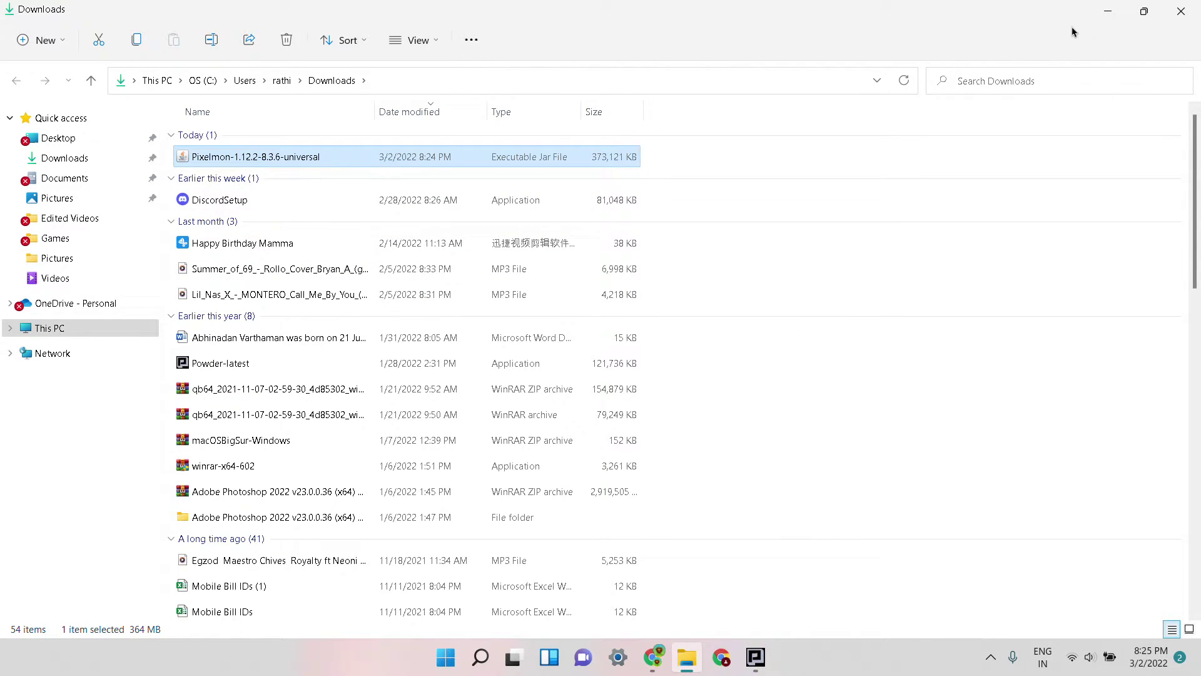
pyautogui.click(1101, 17)
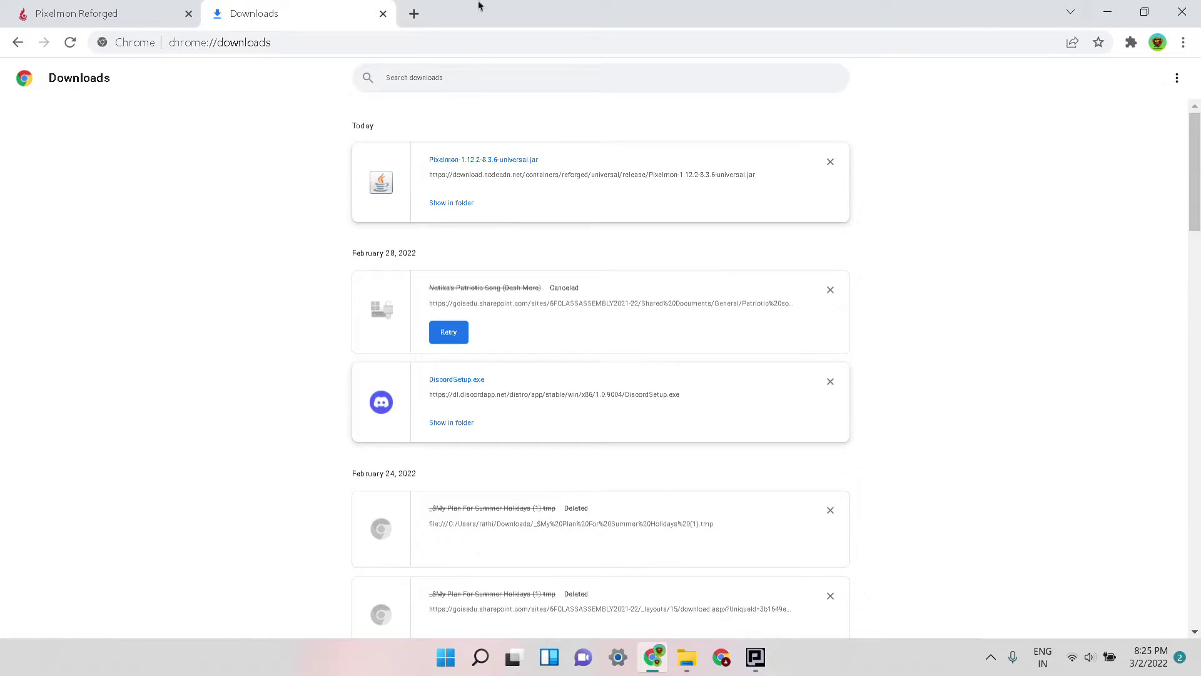
pyautogui.click(189, 13)
pyautogui.click(219, 13)
pyautogui.click(188, 13)
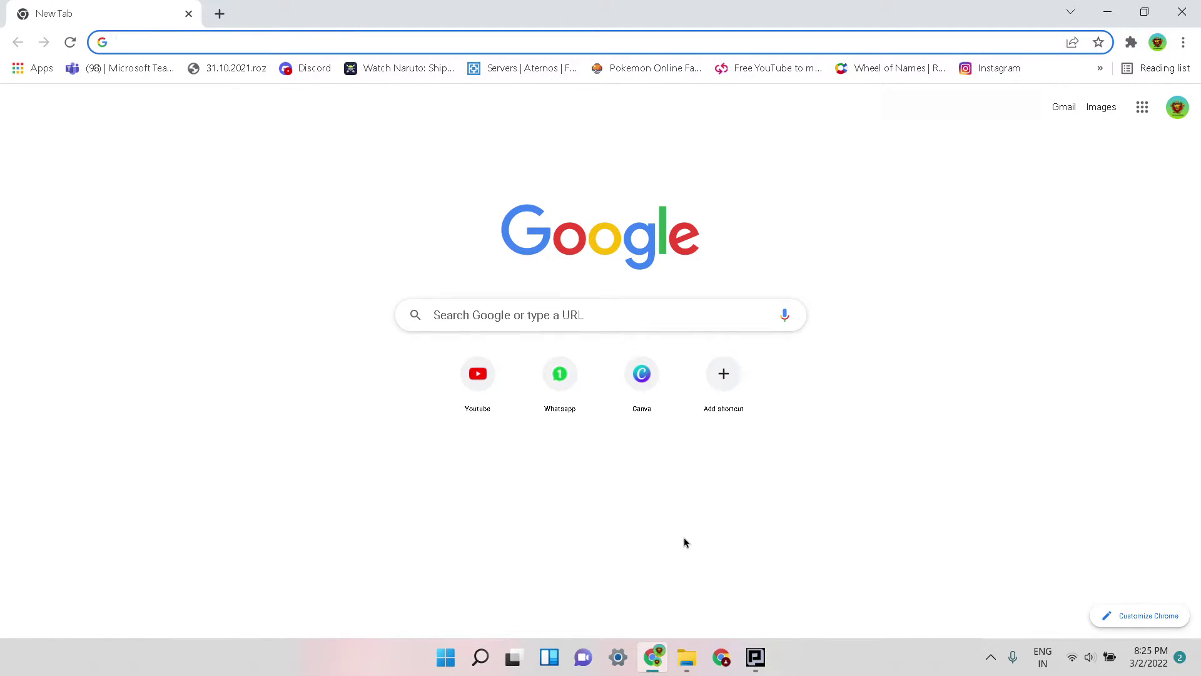
# Step: Search Windows for %appdata% and open the Roaming folder
pyautogui.click(480, 658)
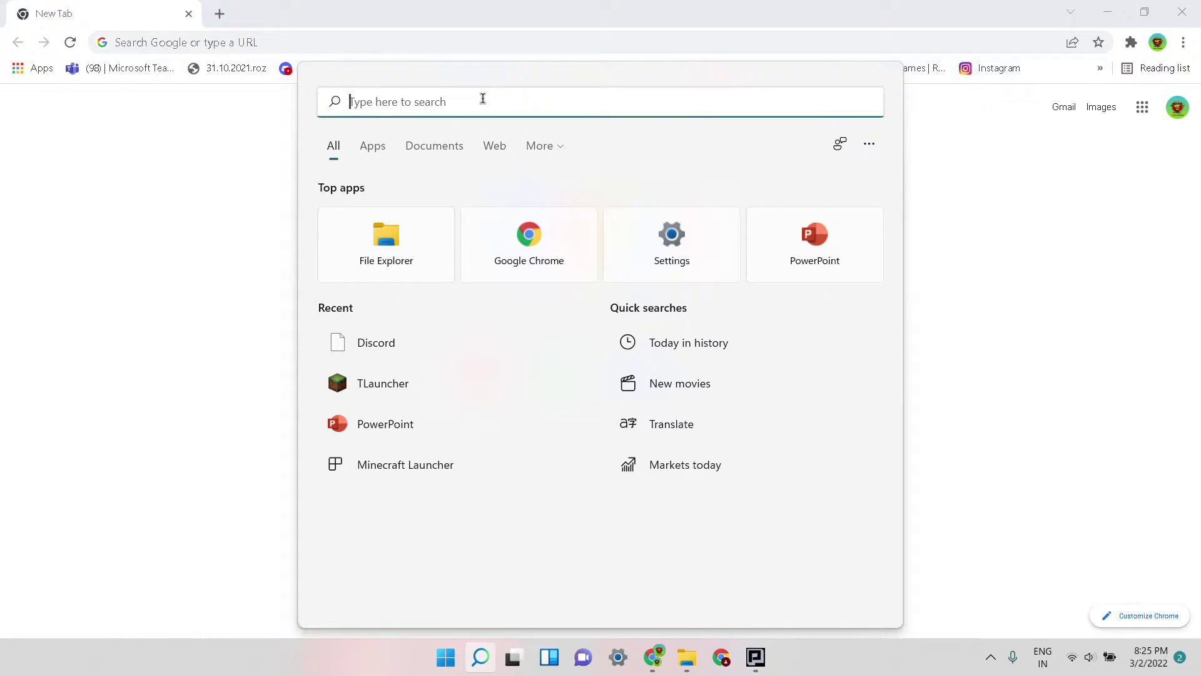
pyautogui.write('%ap')
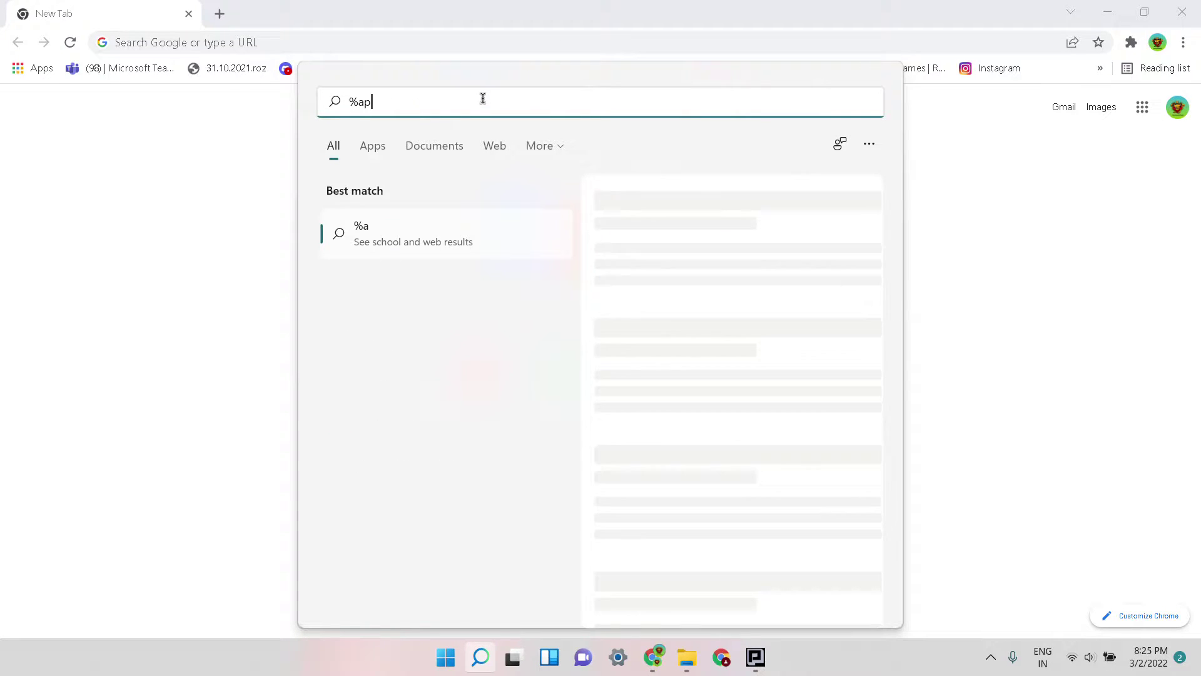
pyautogui.write('pdata')
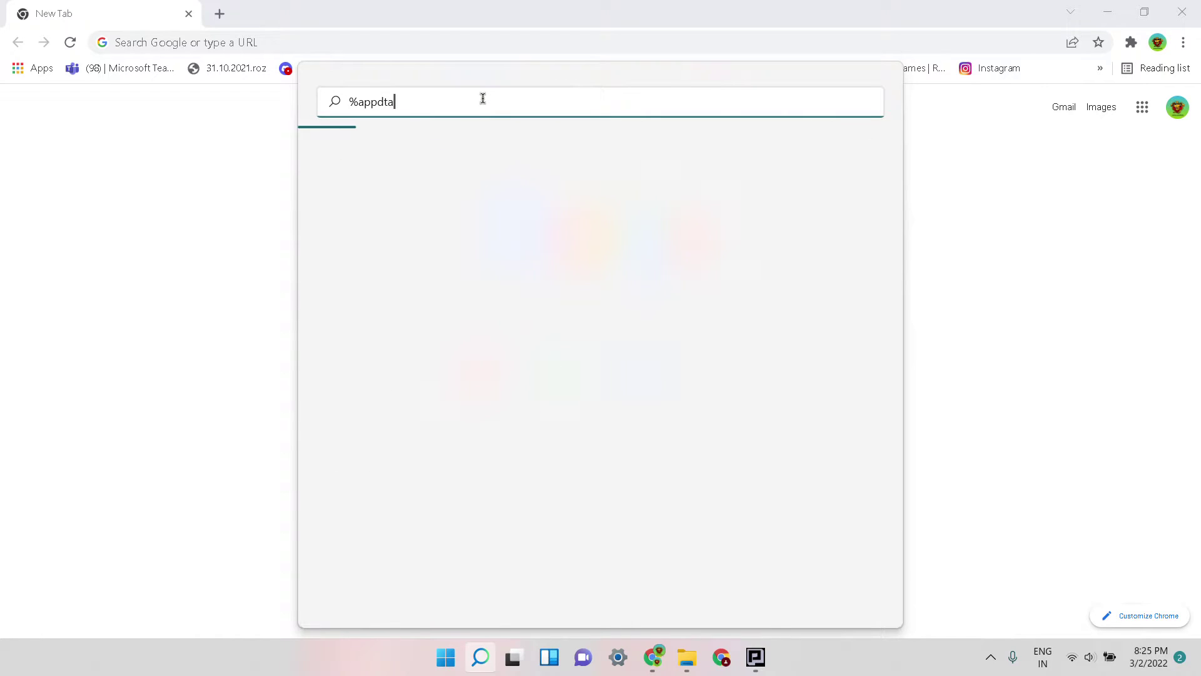
pyautogui.press('BackSpace')
pyautogui.press('BackSpace')
pyautogui.write('ata%')
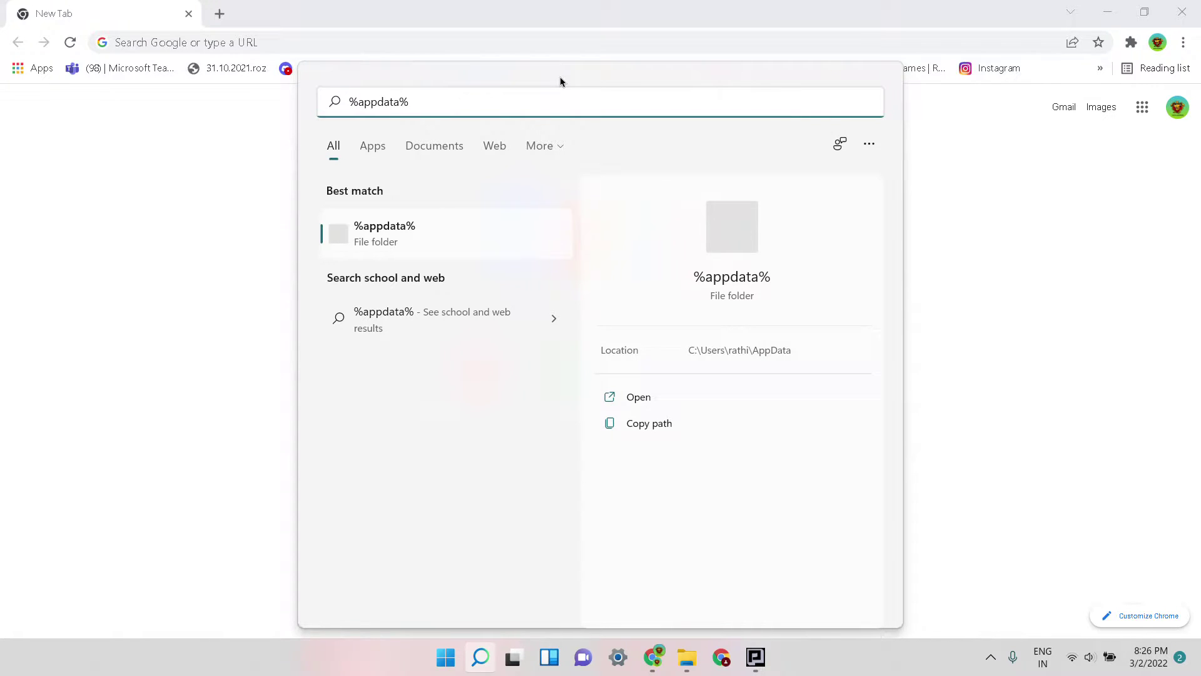
pyautogui.press('Return')
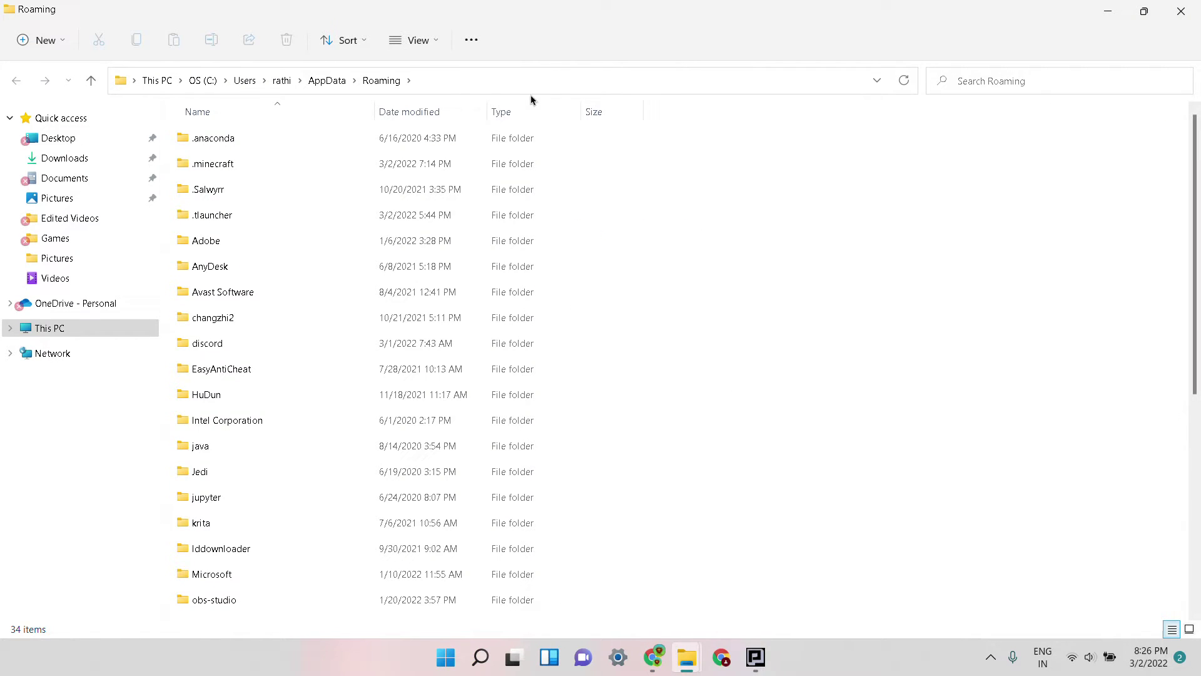
# Step: Open the mods folder inside .minecraft
pyautogui.doubleClick(246, 167)
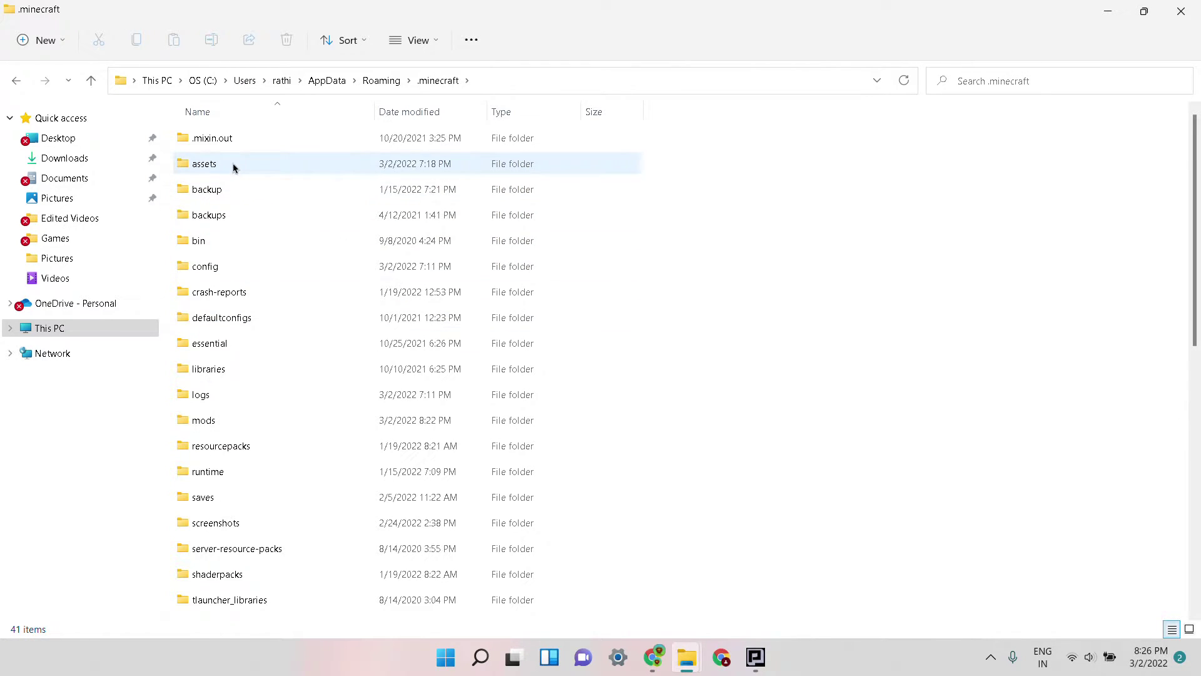
pyautogui.scroll(-5, 241, 284)
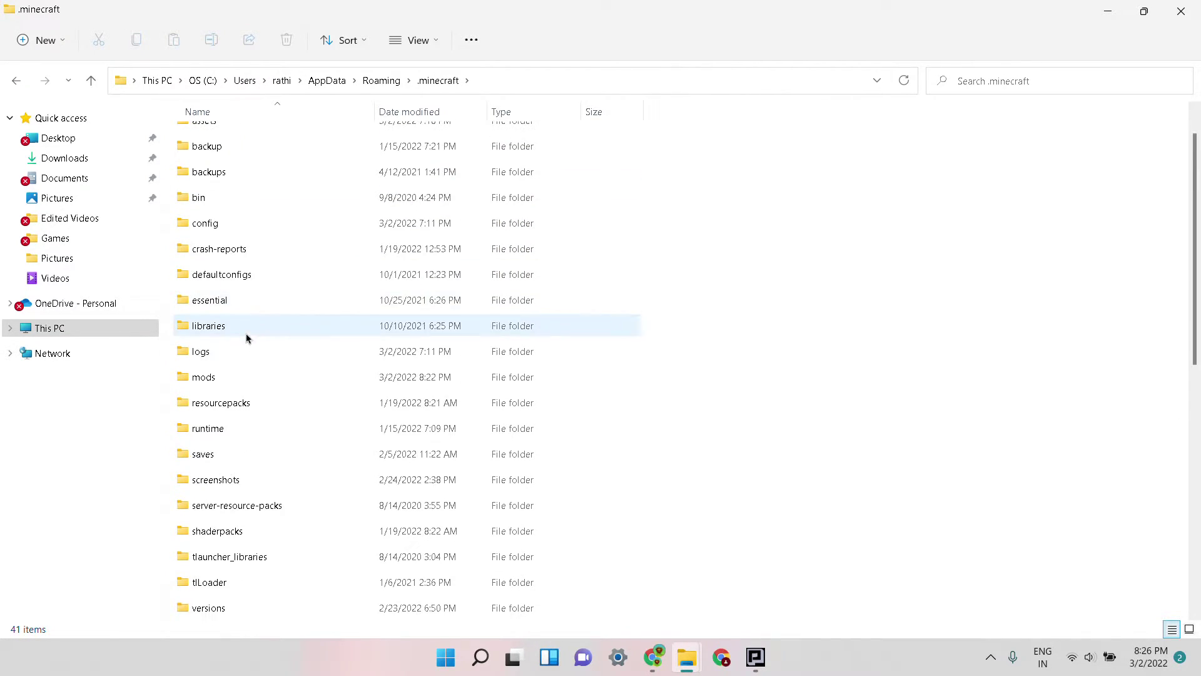
pyautogui.scroll(2, 256, 281)
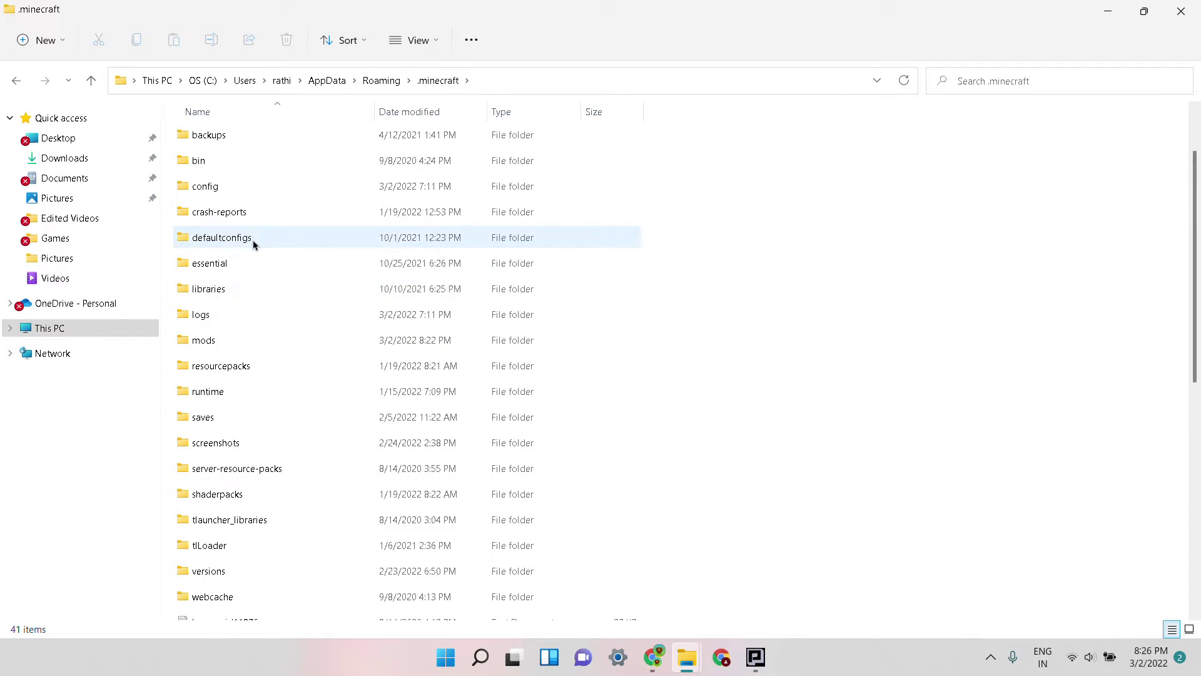
pyautogui.doubleClick(234, 348)
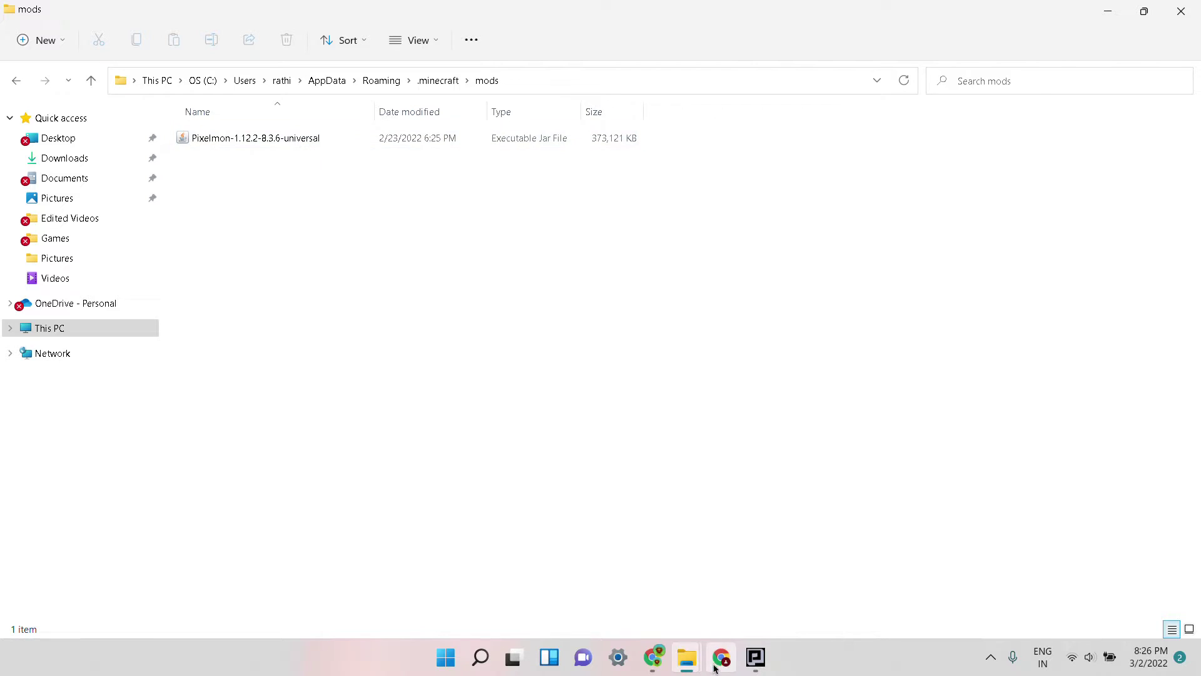
# Step: Try to move Pixelmon-1.12.2-8.3.6-universal from Downloads into the mods folder, dismiss the replace dialog and close both folder windows
pyautogui.moveTo(694, 664)
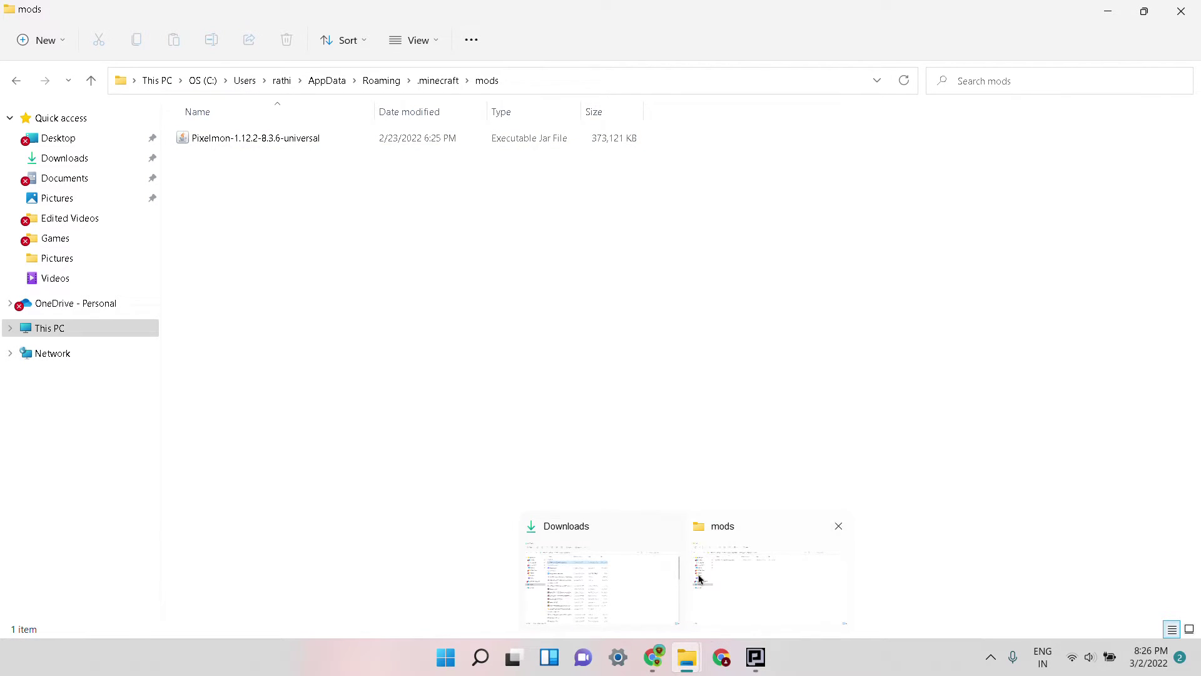
pyautogui.click(610, 576)
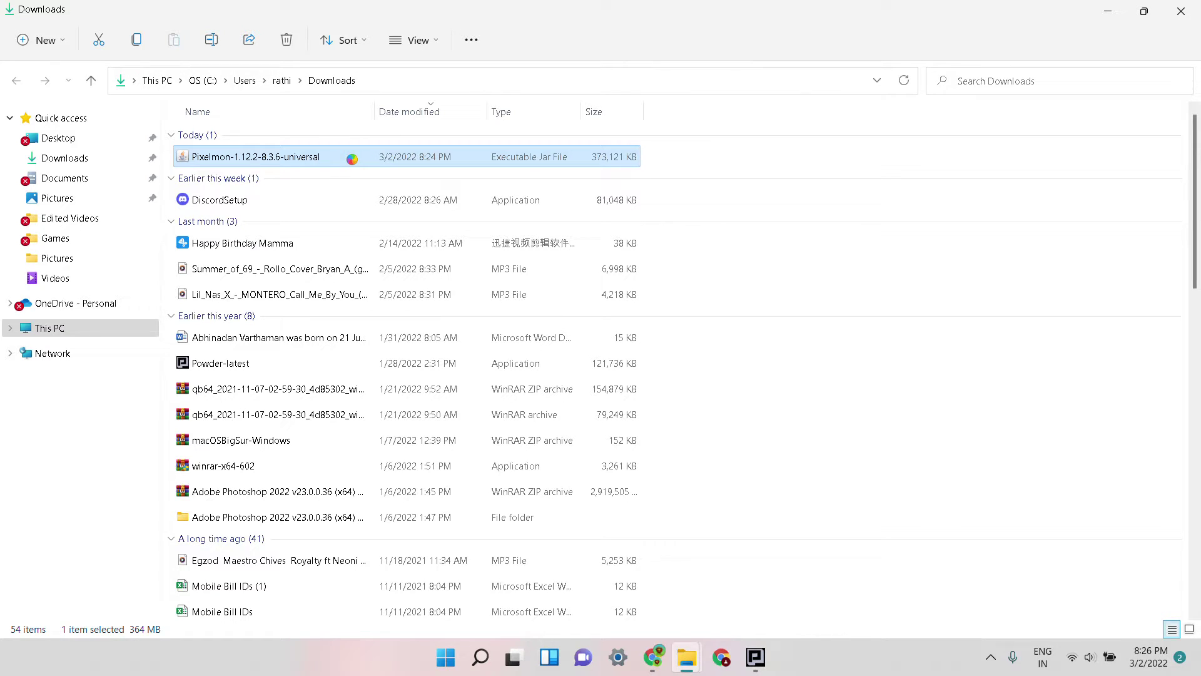
pyautogui.rightClick(350, 161)
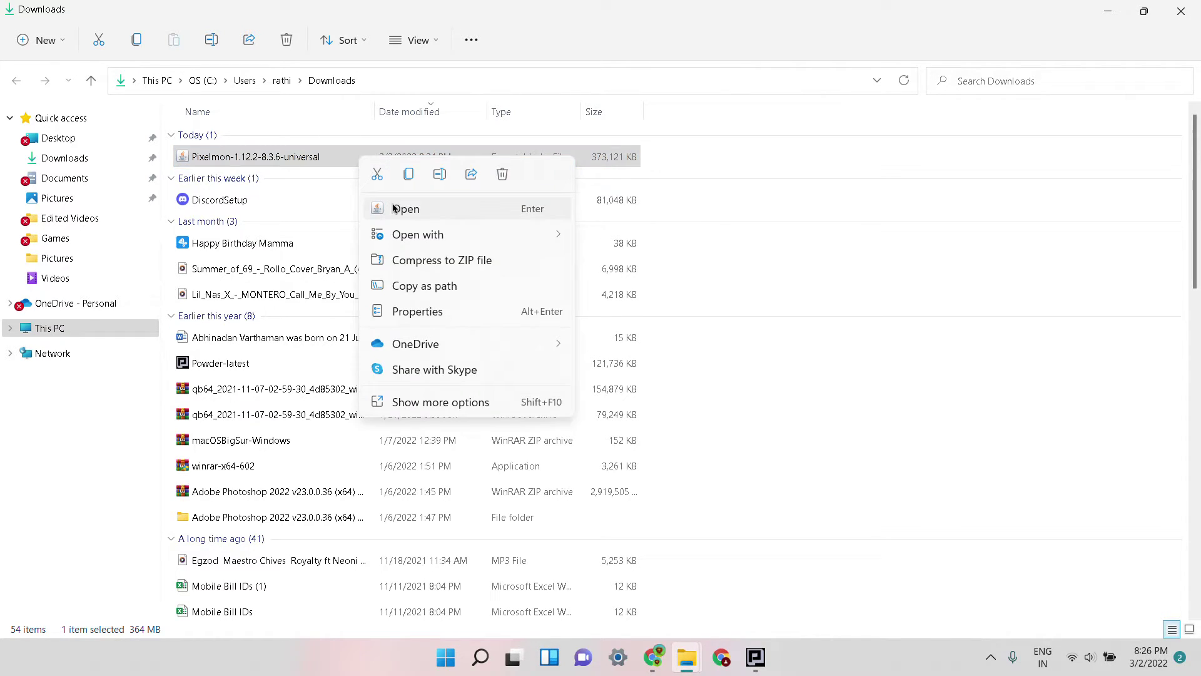
pyautogui.click(376, 169)
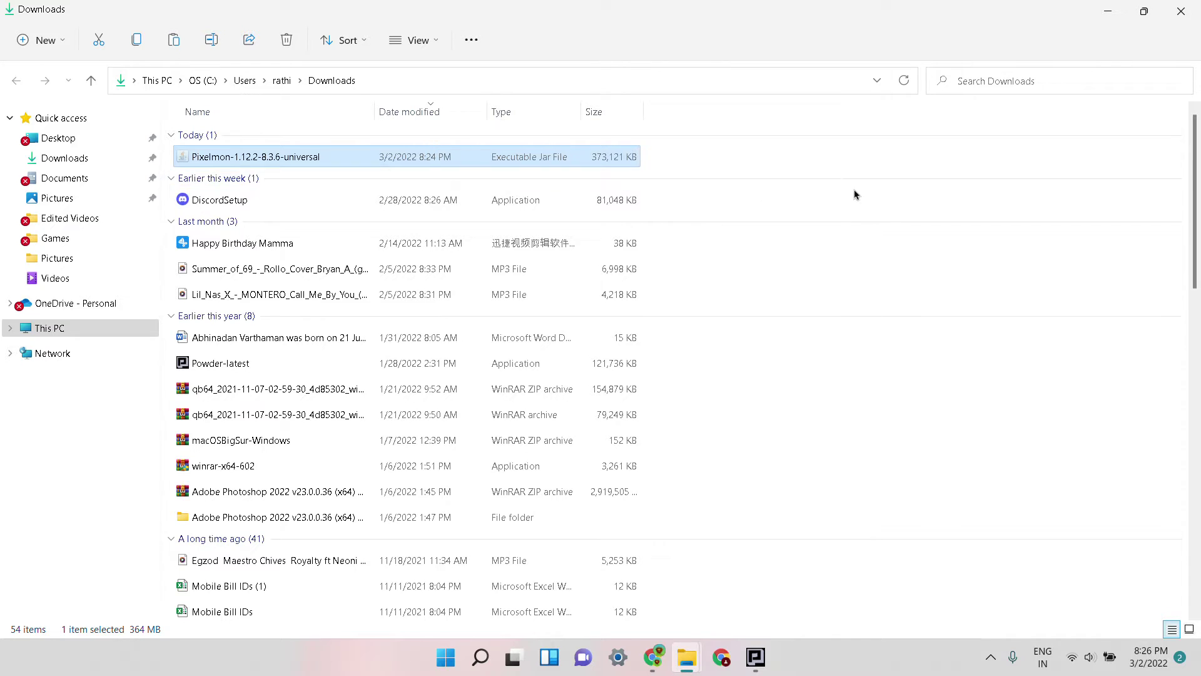
pyautogui.click(1187, 12)
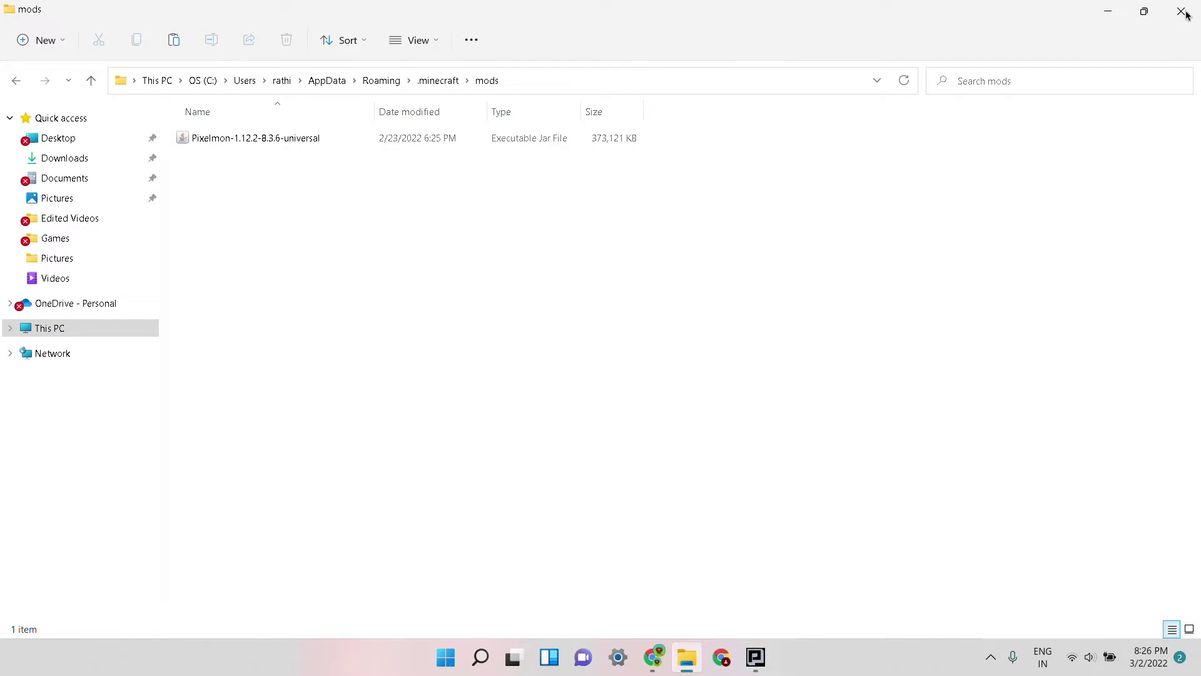
pyautogui.hotkey('ctrl', 'v')
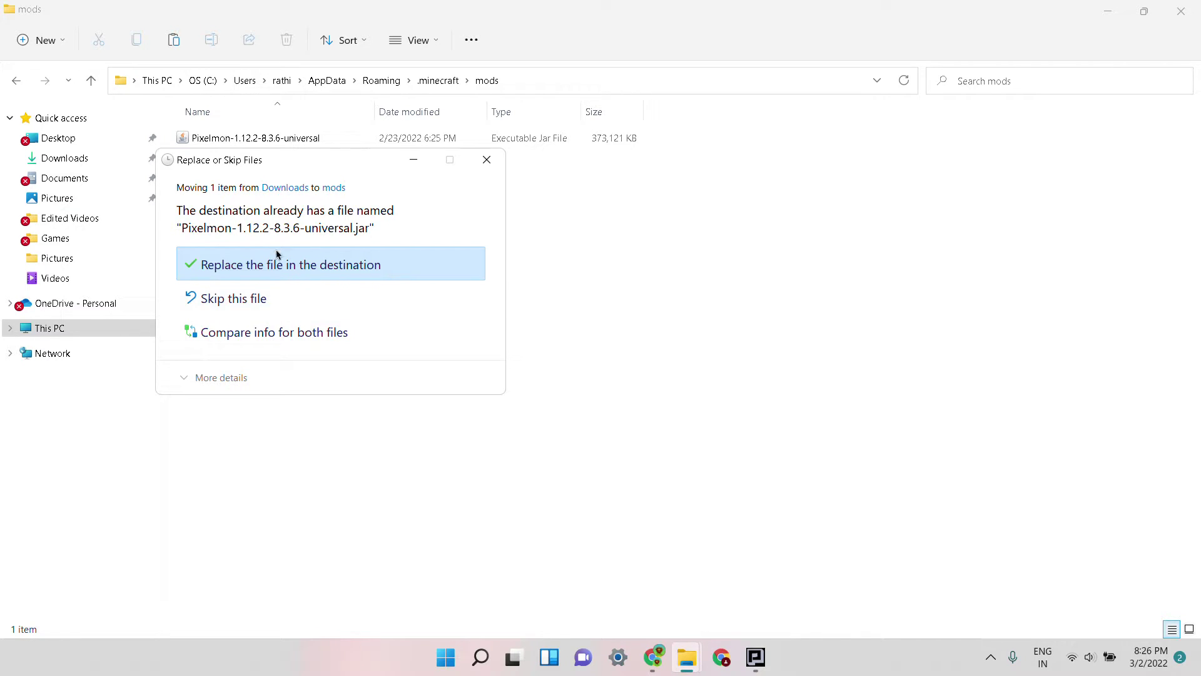
pyautogui.click(500, 163)
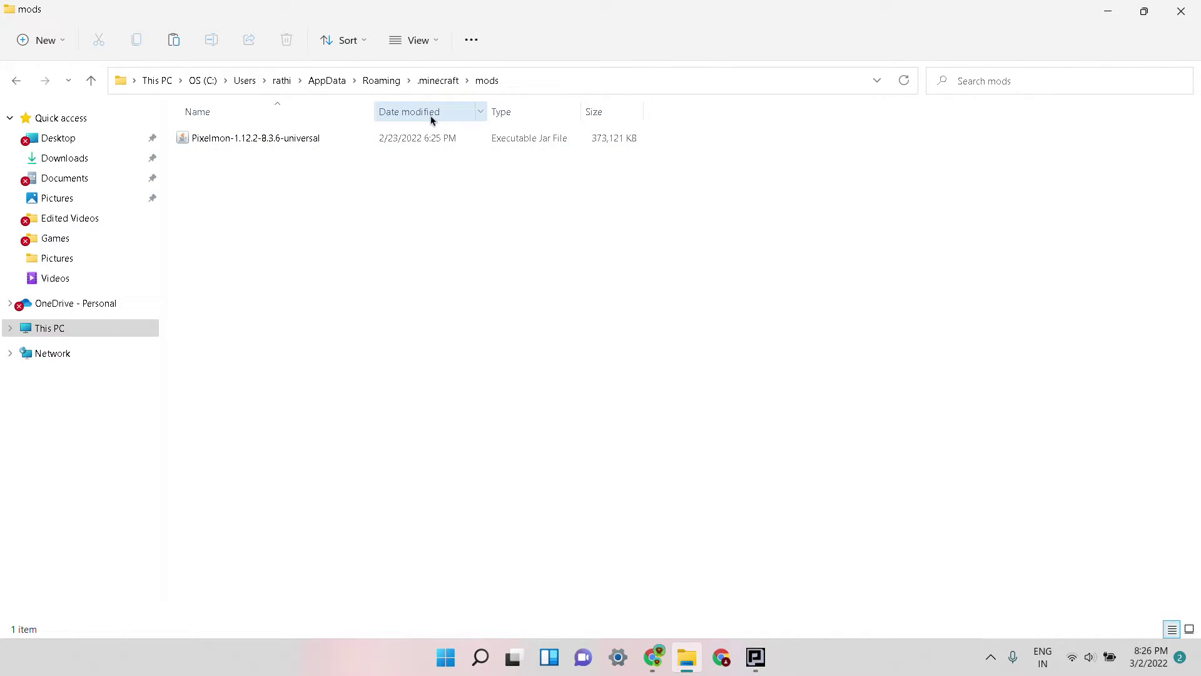
pyautogui.click(1181, 11)
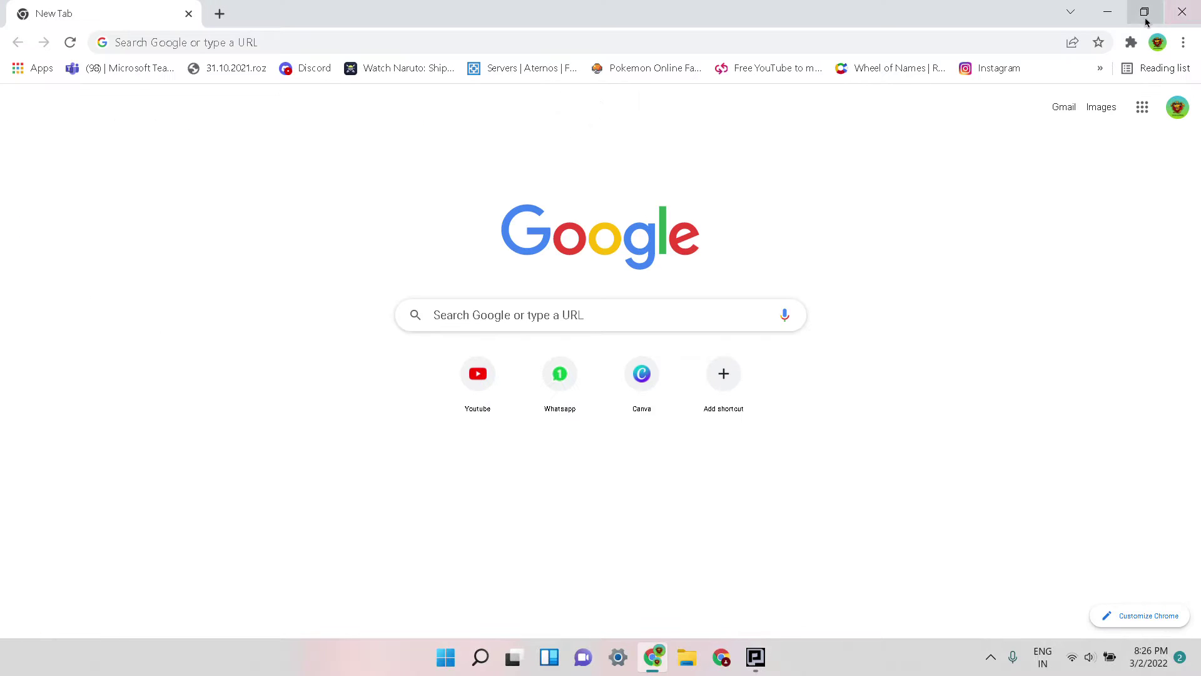
# Step: Open the Games folder on the Desktop and launch TLauncher
pyautogui.click(687, 660)
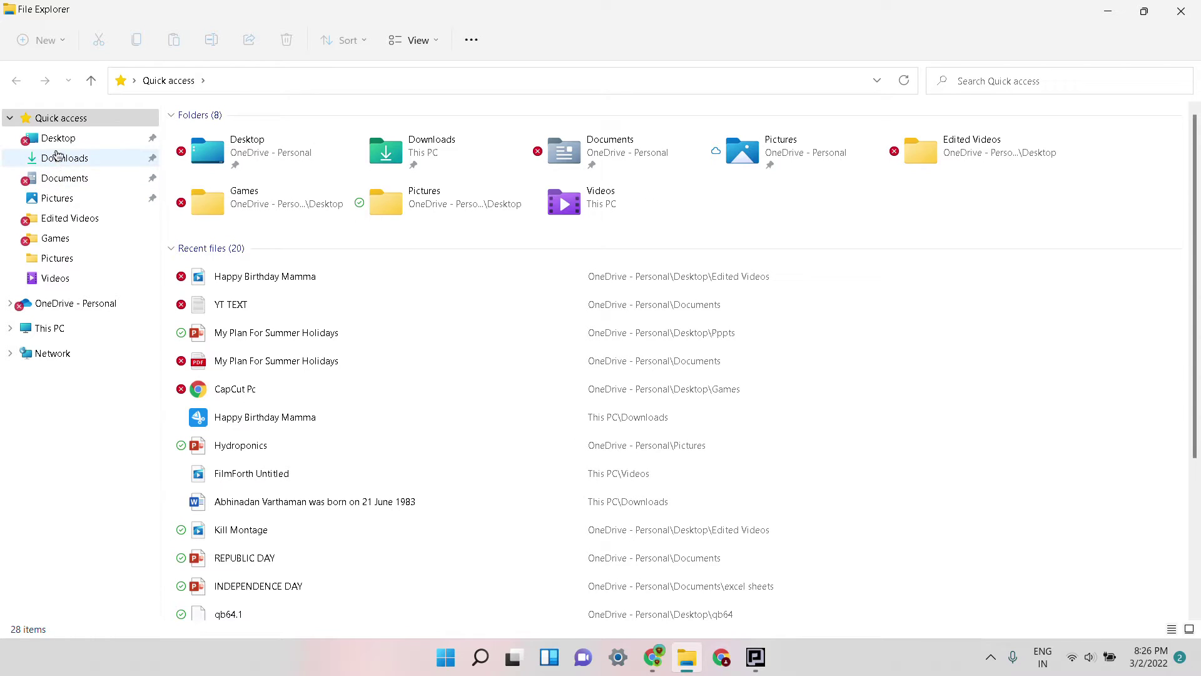
pyautogui.click(59, 138)
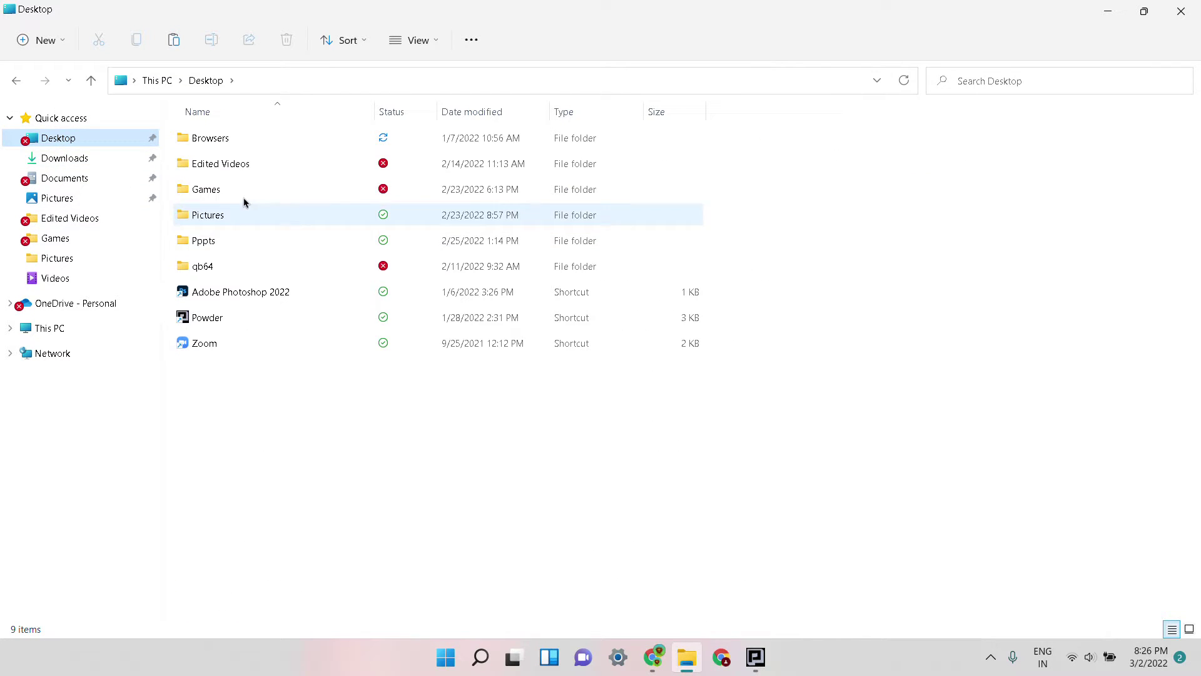
pyautogui.doubleClick(231, 191)
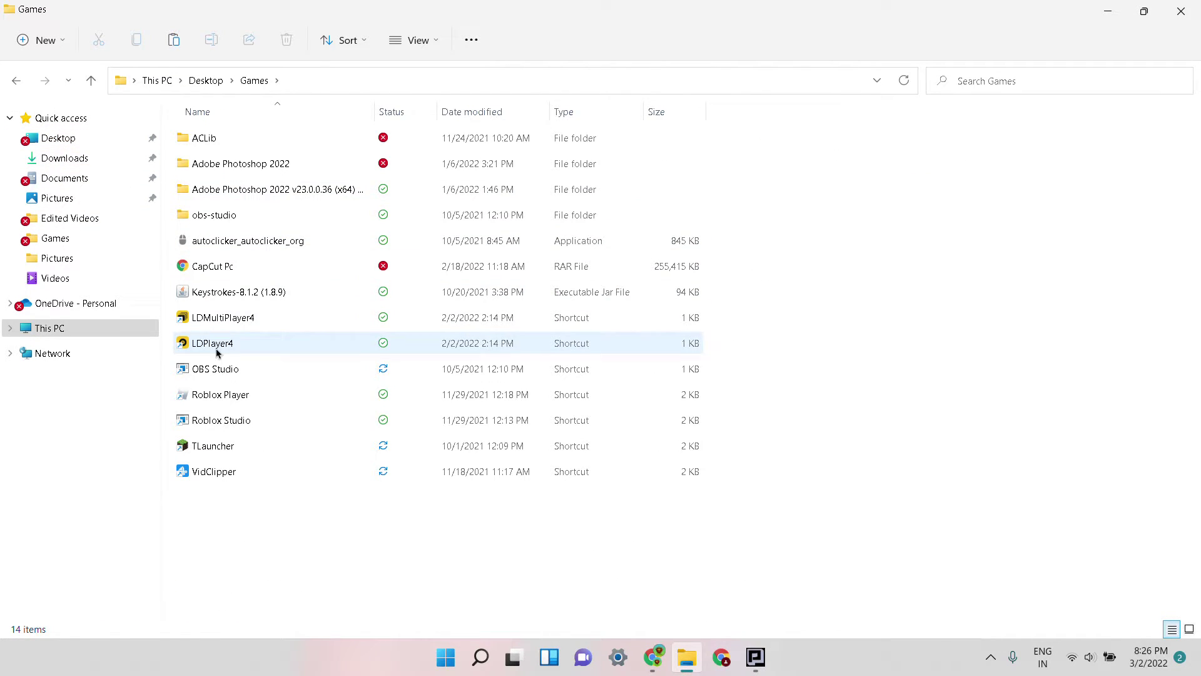
pyautogui.click(250, 450)
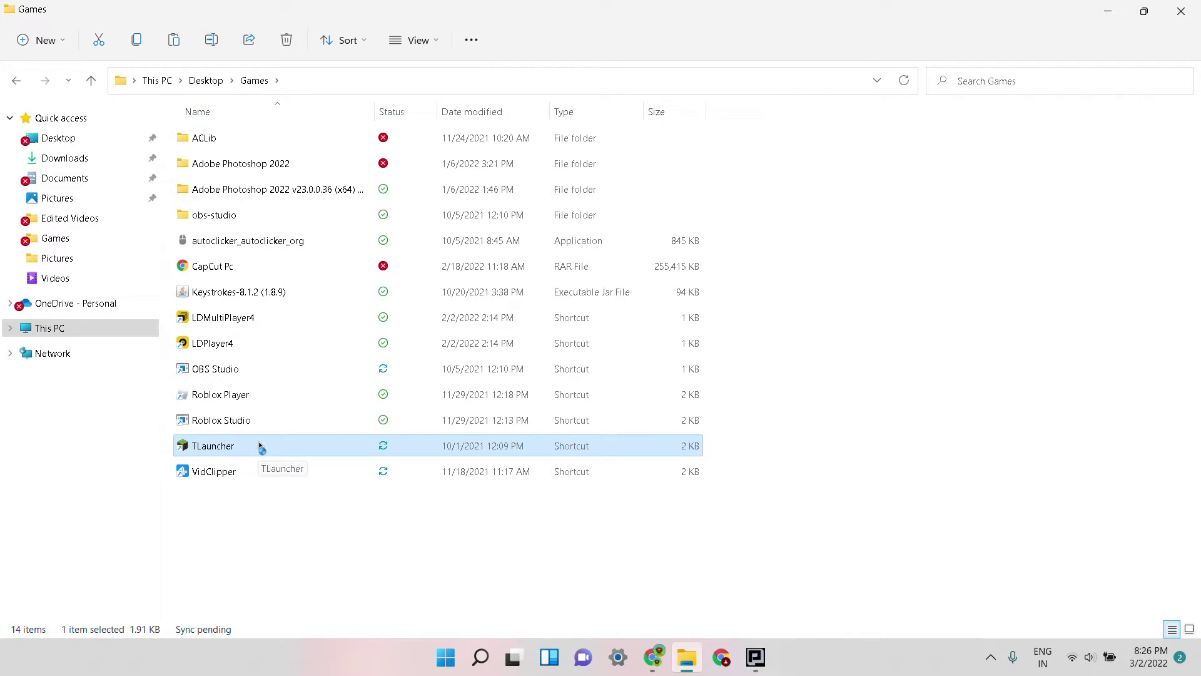
# Step: Close the Games folder window and bring the TLauncher window to the front
pyautogui.click(1181, 12)
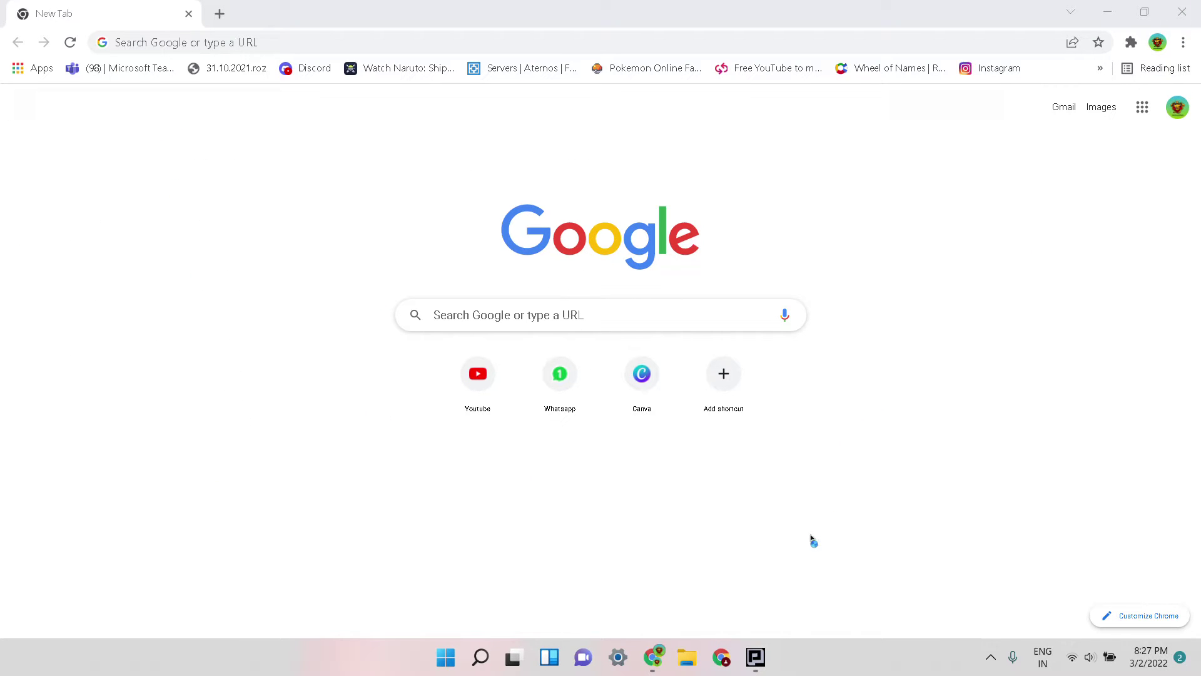
pyautogui.moveTo(757, 655)
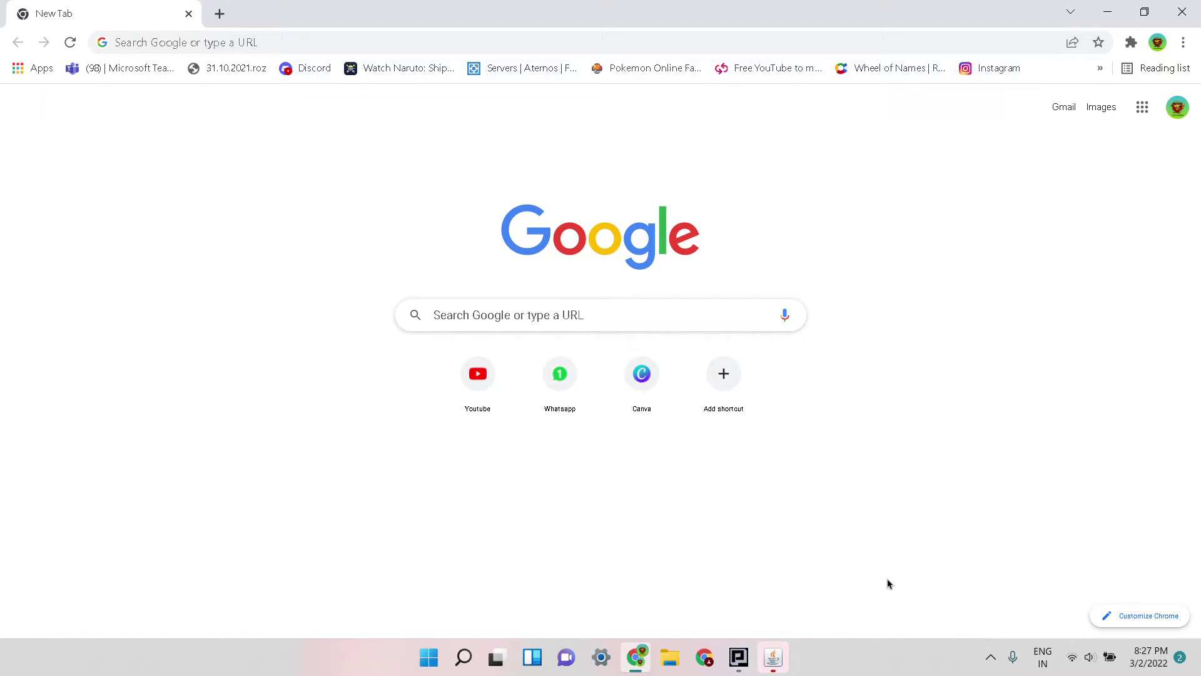
pyautogui.click(739, 657)
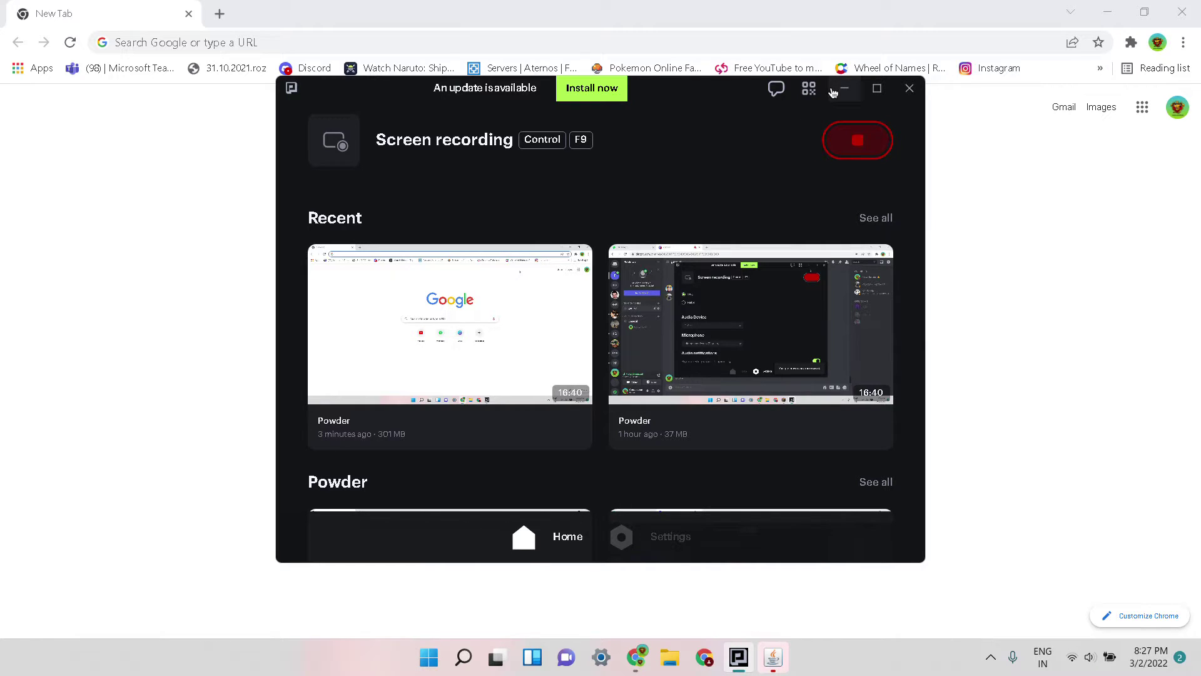
pyautogui.click(836, 91)
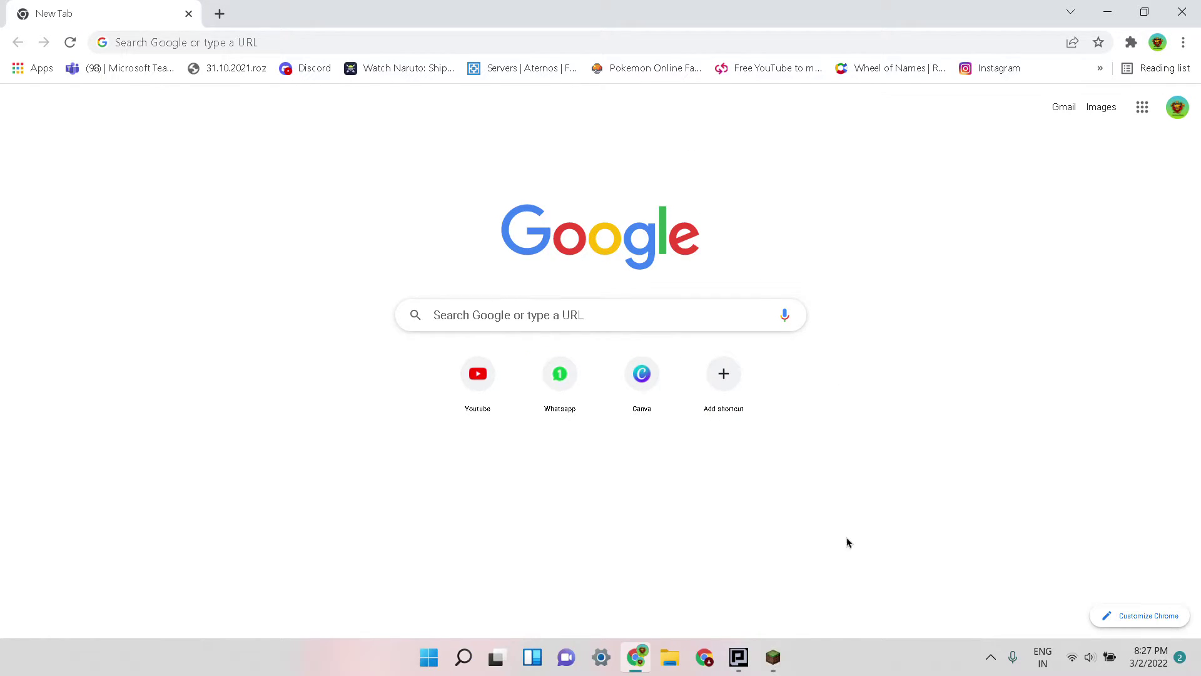
pyautogui.click(771, 657)
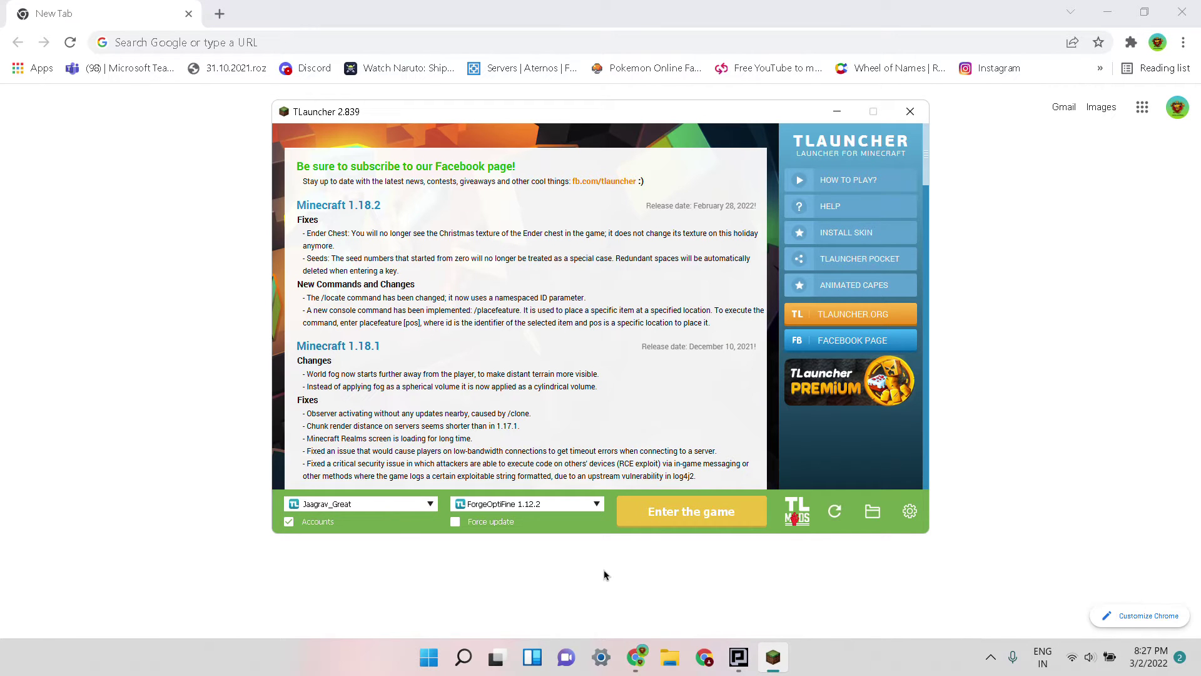
# Step: Set the game version to Release 1.18.2
pyautogui.click(596, 508)
pyautogui.moveTo(603, 415); pyautogui.dragTo(600, 249)
pyautogui.click(504, 370)
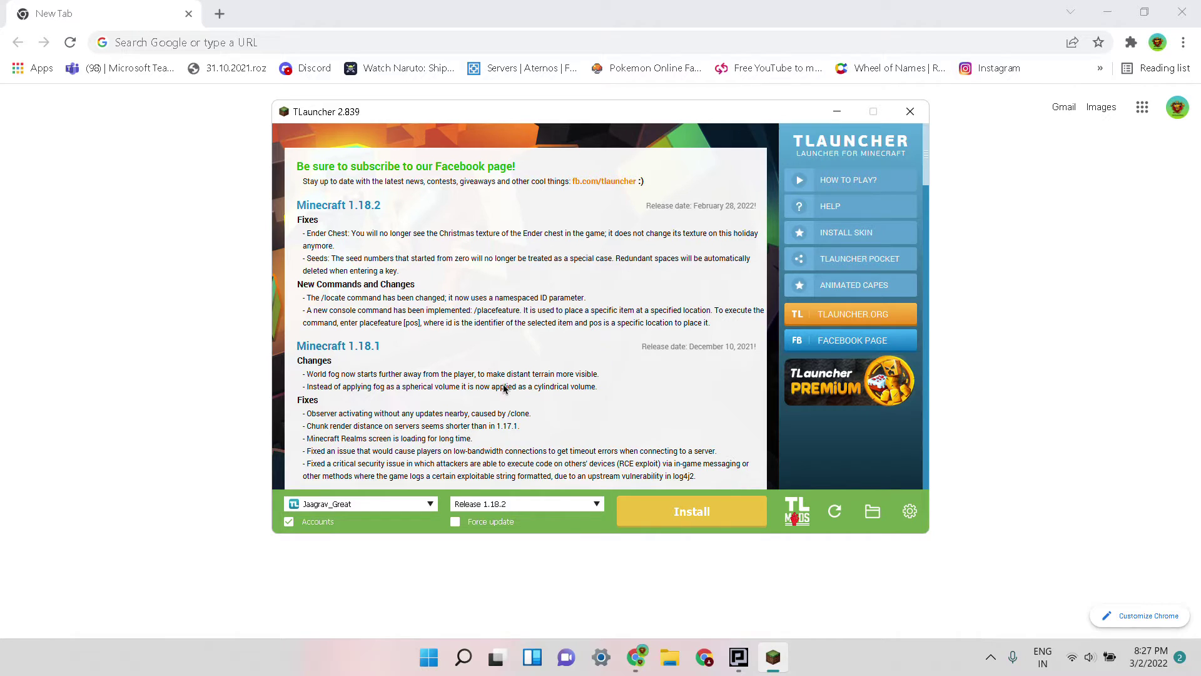
# Step: Set the game version to ForgeOptiFine 1.12.2 and start the game
pyautogui.click(588, 507)
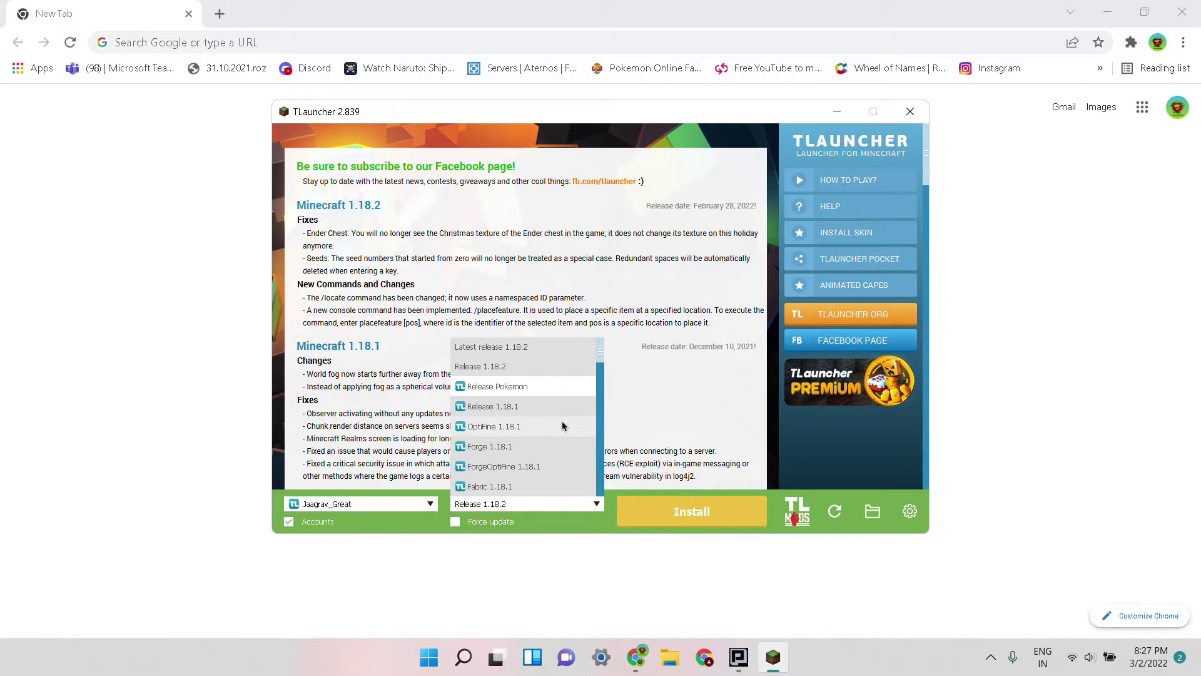
pyautogui.scroll(-8, 559, 423)
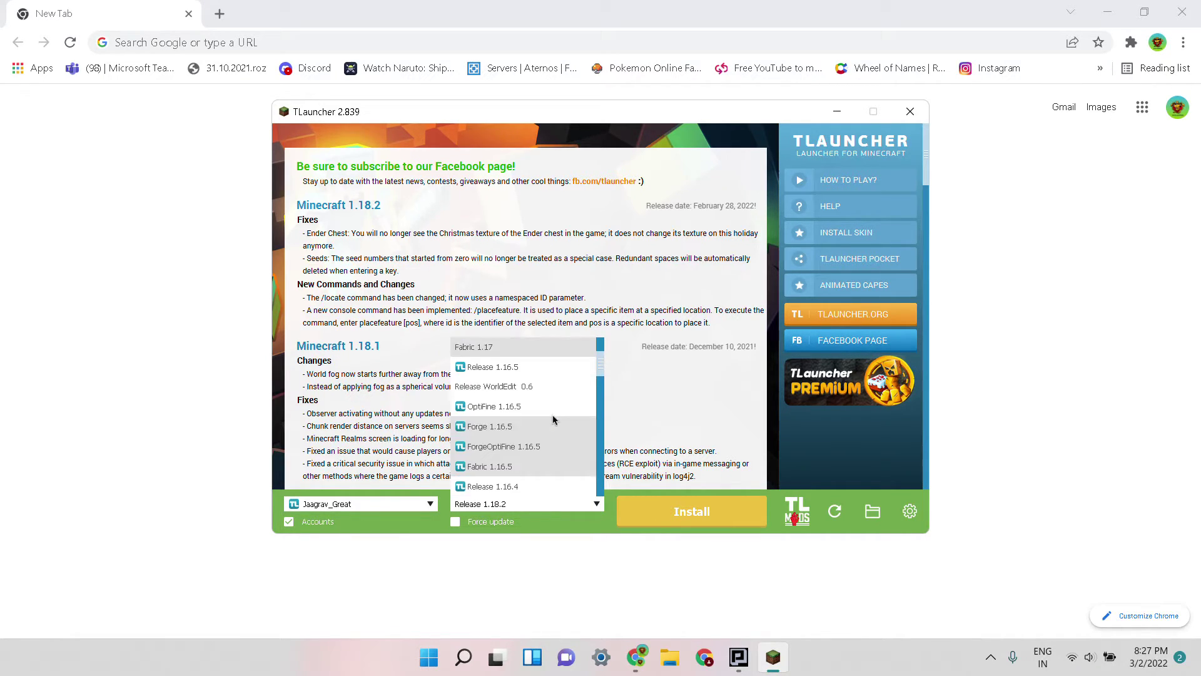
pyautogui.scroll(-5, 553, 420)
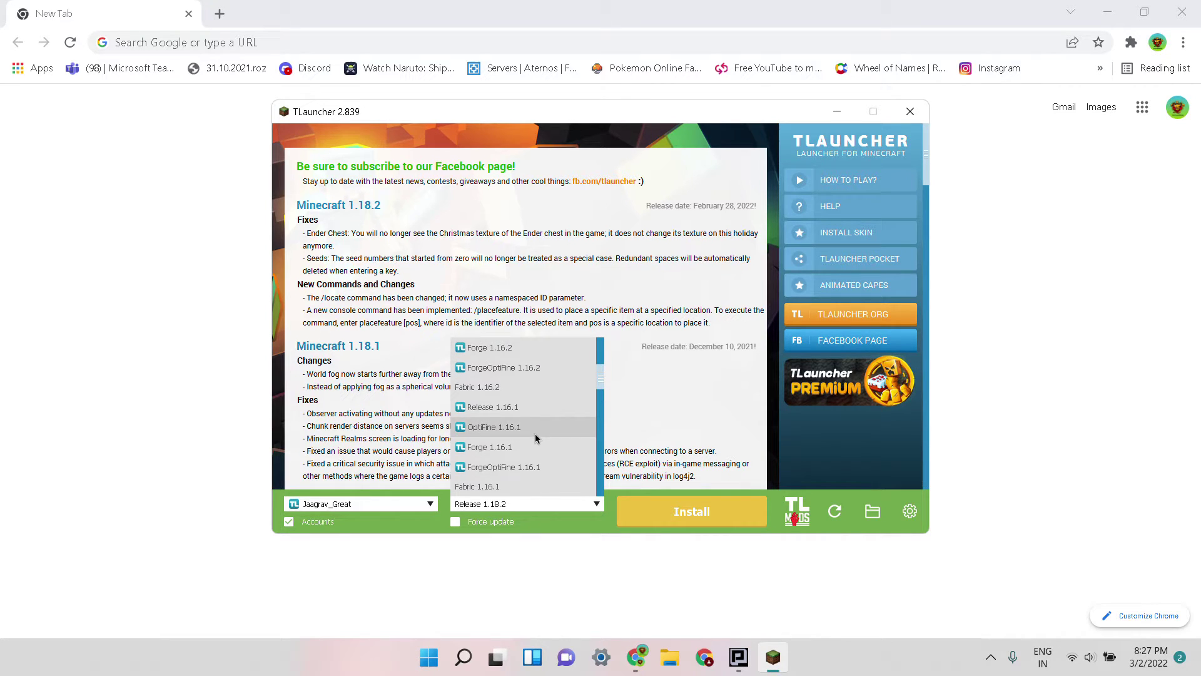
pyautogui.scroll(-8, 536, 438)
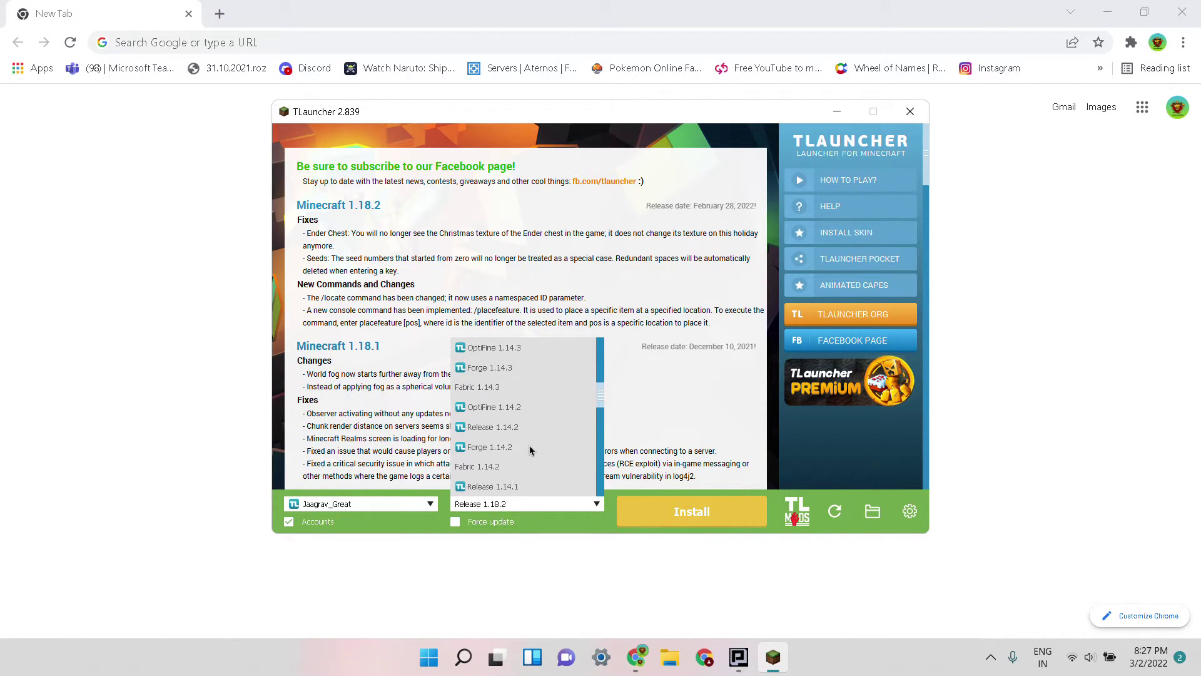
pyautogui.scroll(-6, 529, 452)
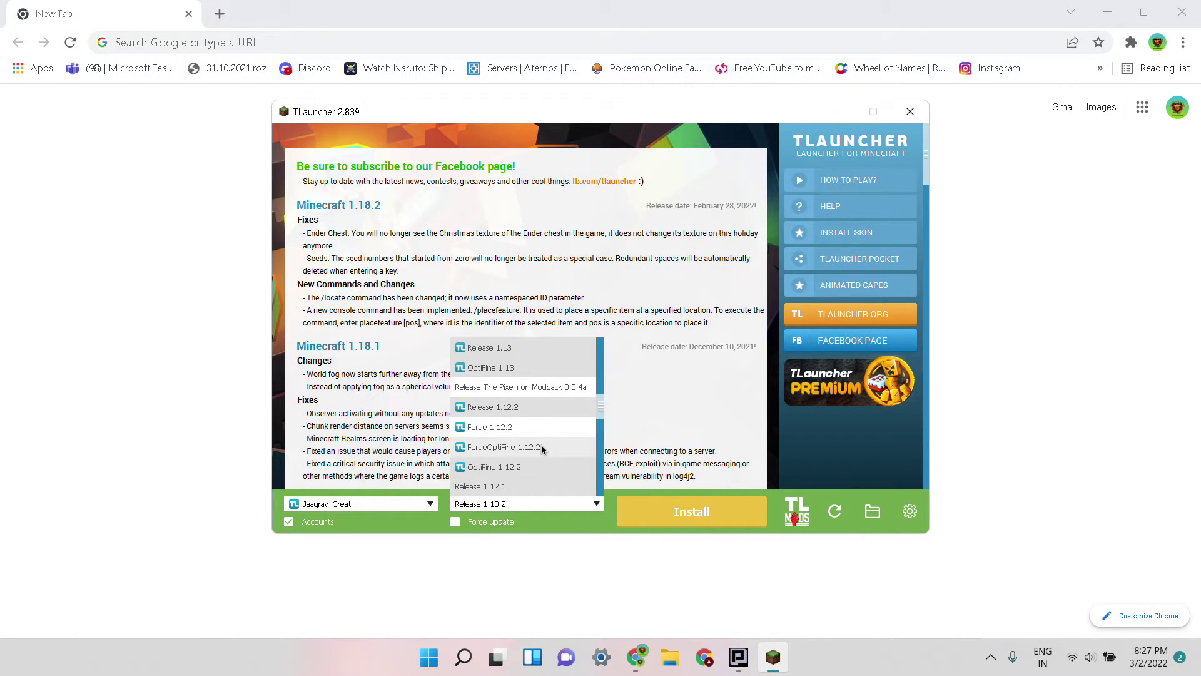
pyautogui.click(504, 446)
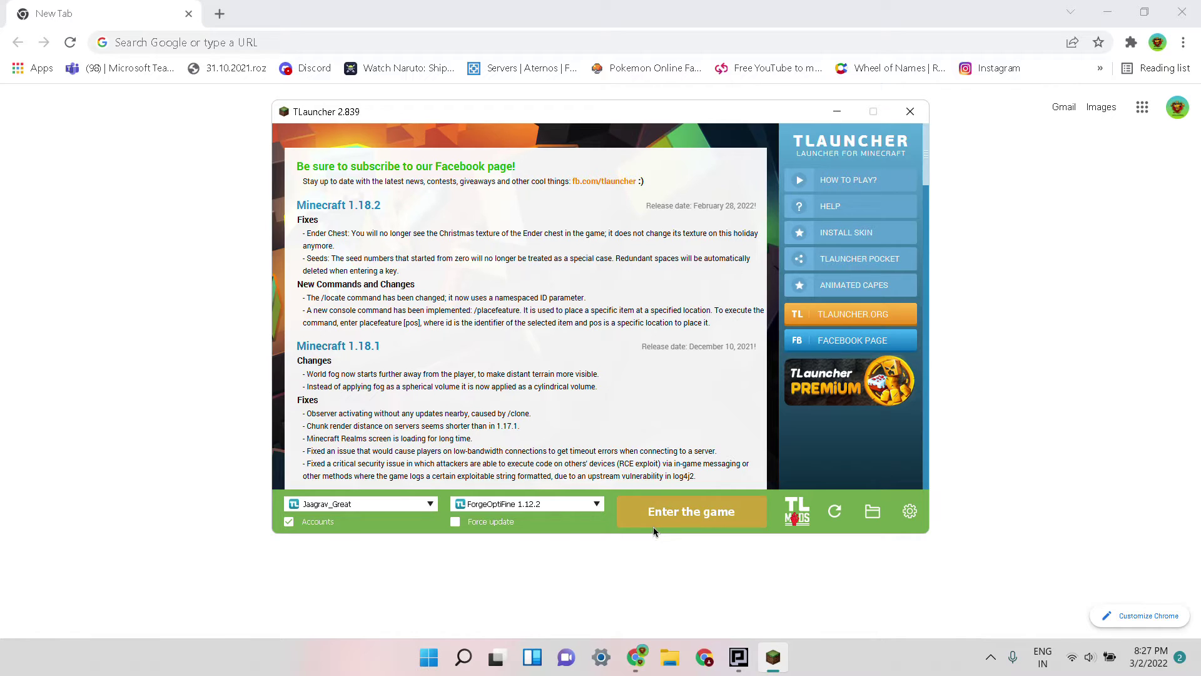
pyautogui.click(675, 517)
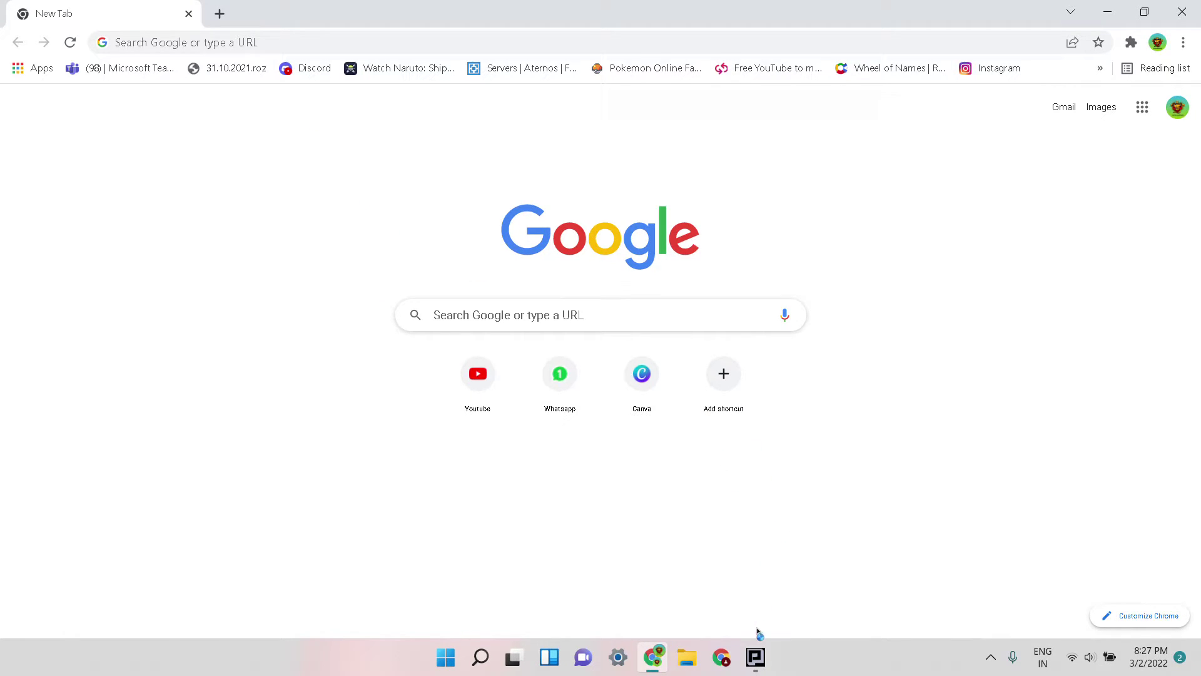
pyautogui.moveTo(756, 663)
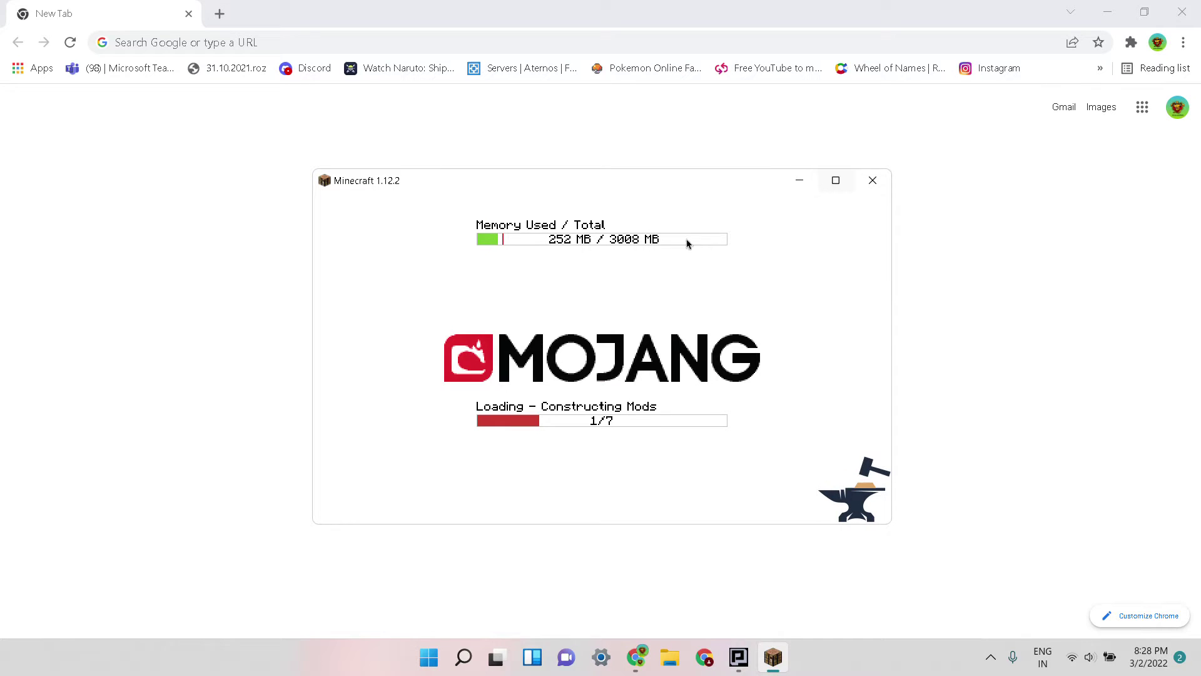
pyautogui.click(925, 294)
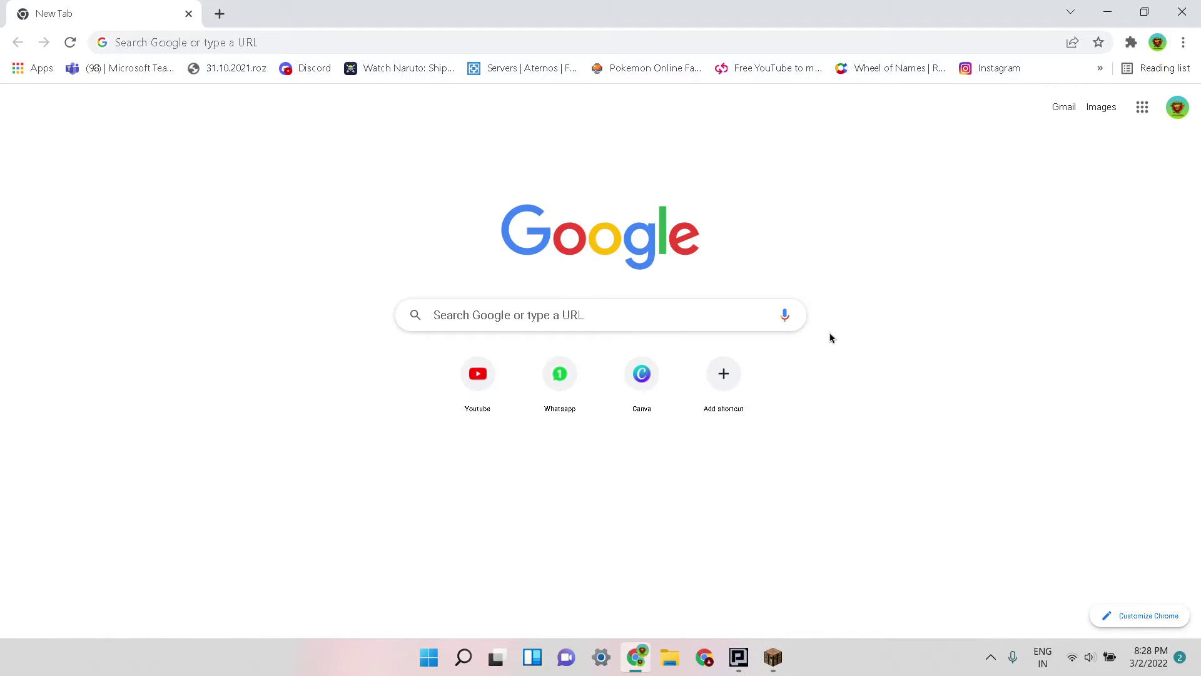
pyautogui.click(768, 662)
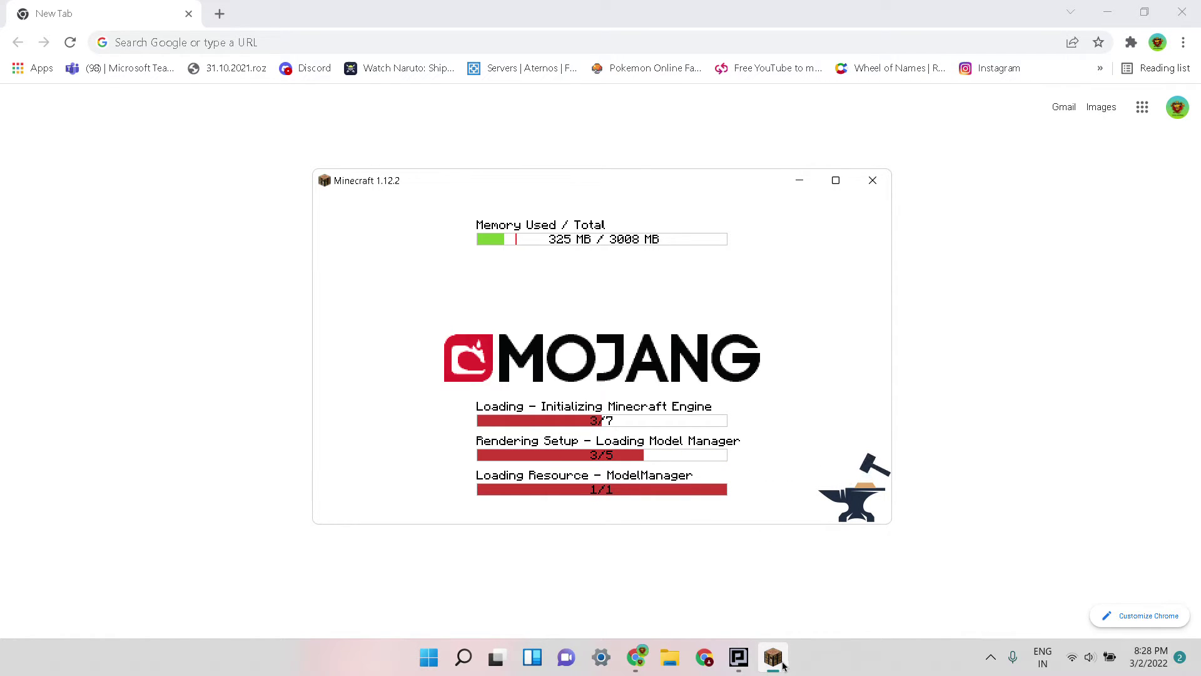
pyautogui.click(799, 180)
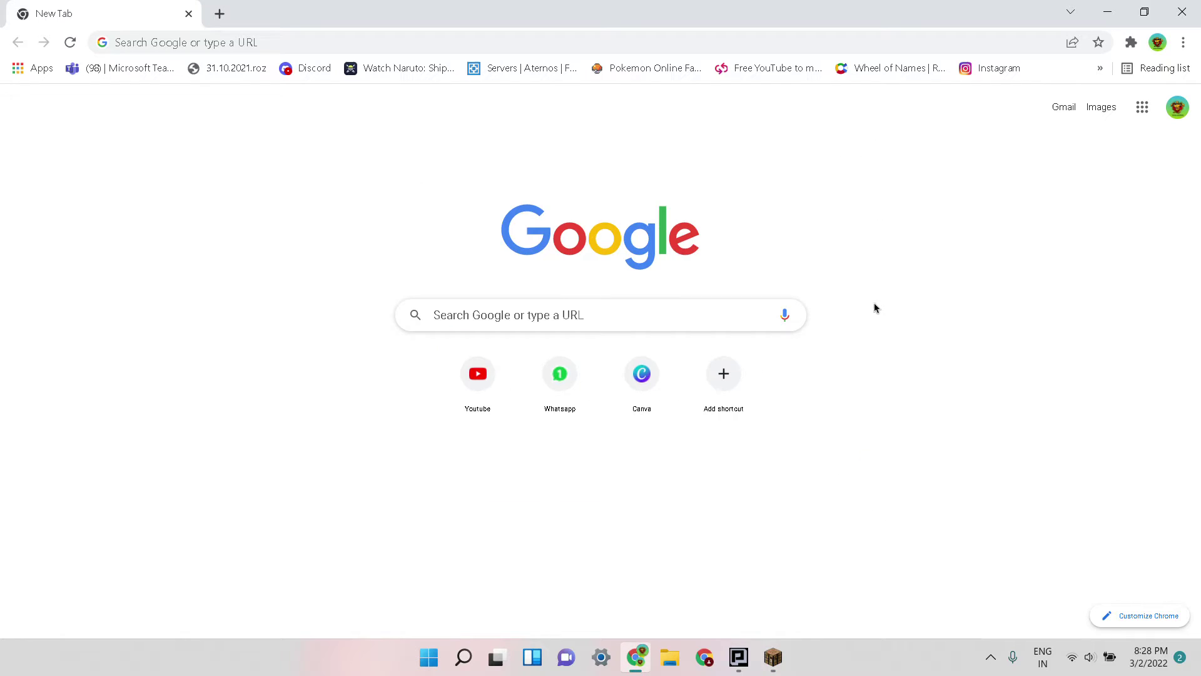
pyautogui.click(773, 657)
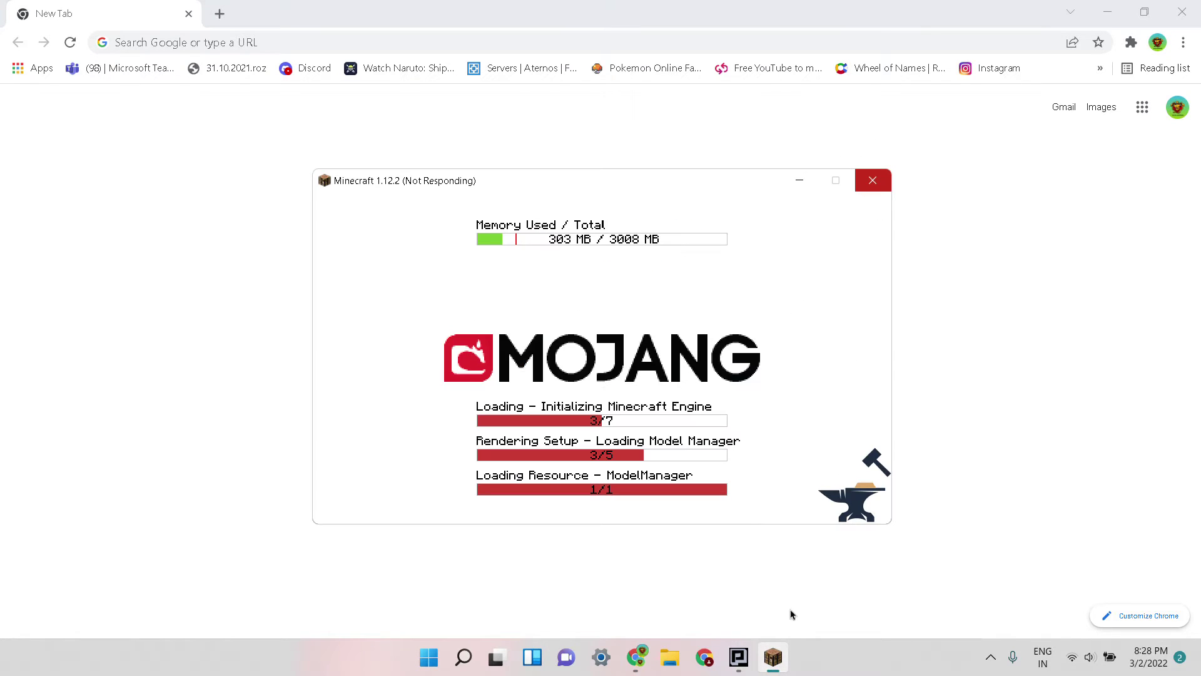
pyautogui.click(807, 184)
pyautogui.click(739, 657)
pyautogui.click(805, 183)
pyautogui.click(802, 189)
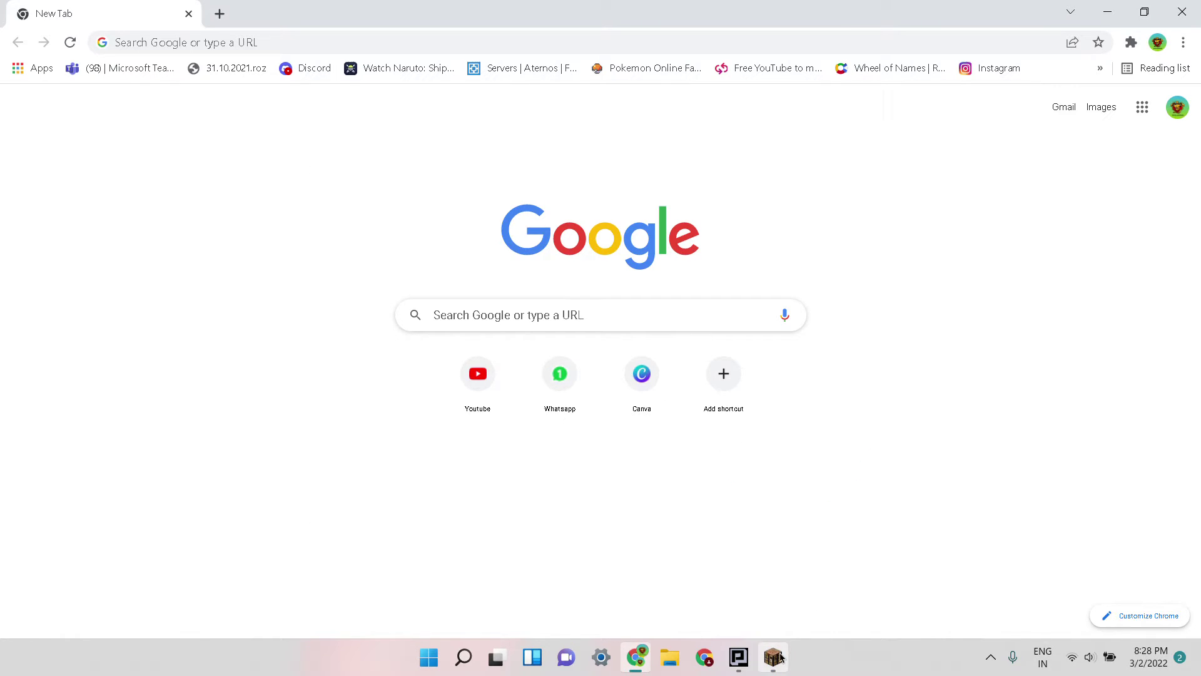
pyautogui.click(801, 184)
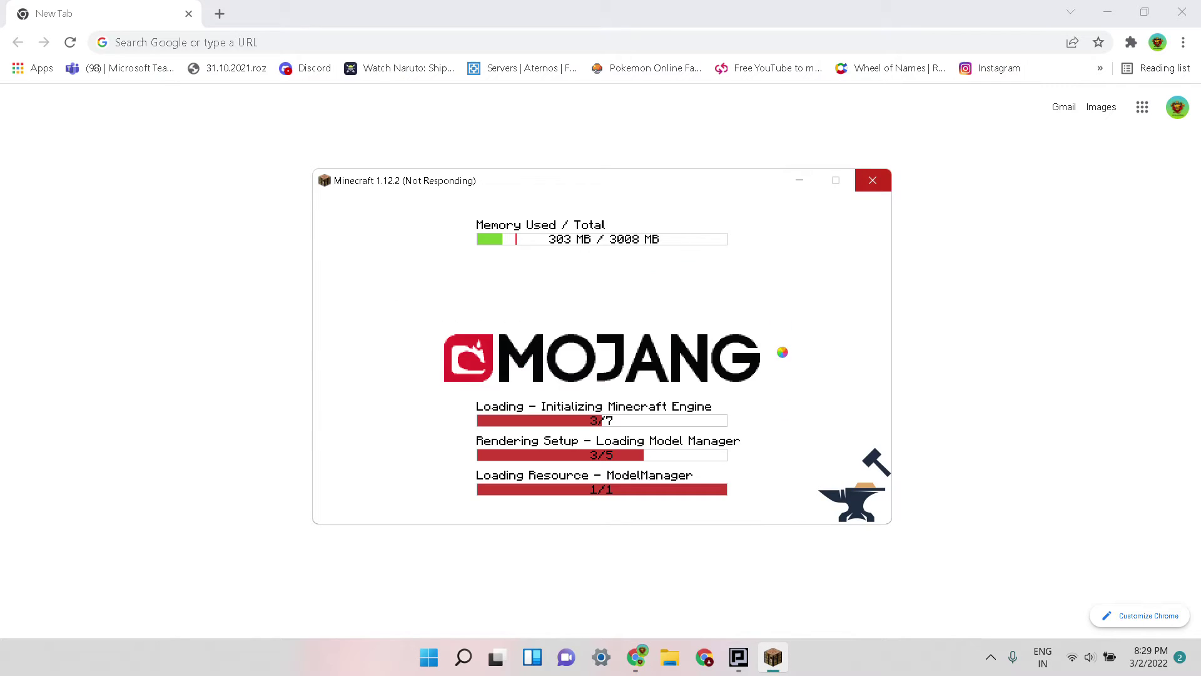
pyautogui.click(807, 187)
pyautogui.click(799, 183)
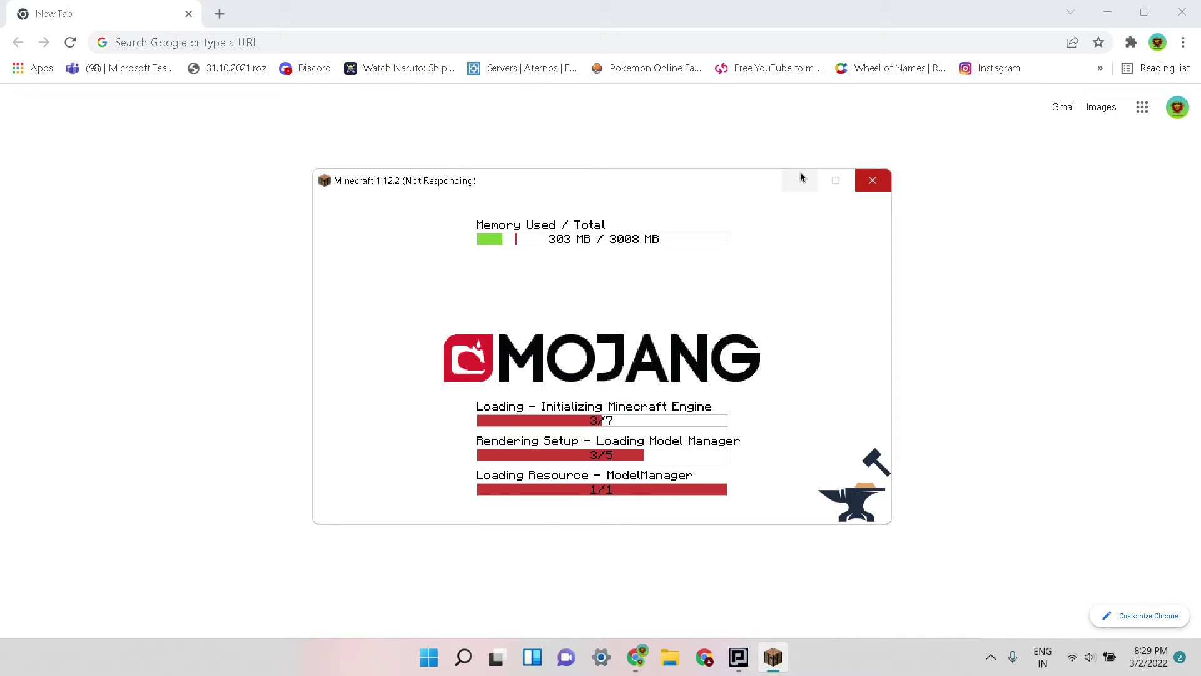
pyautogui.click(801, 178)
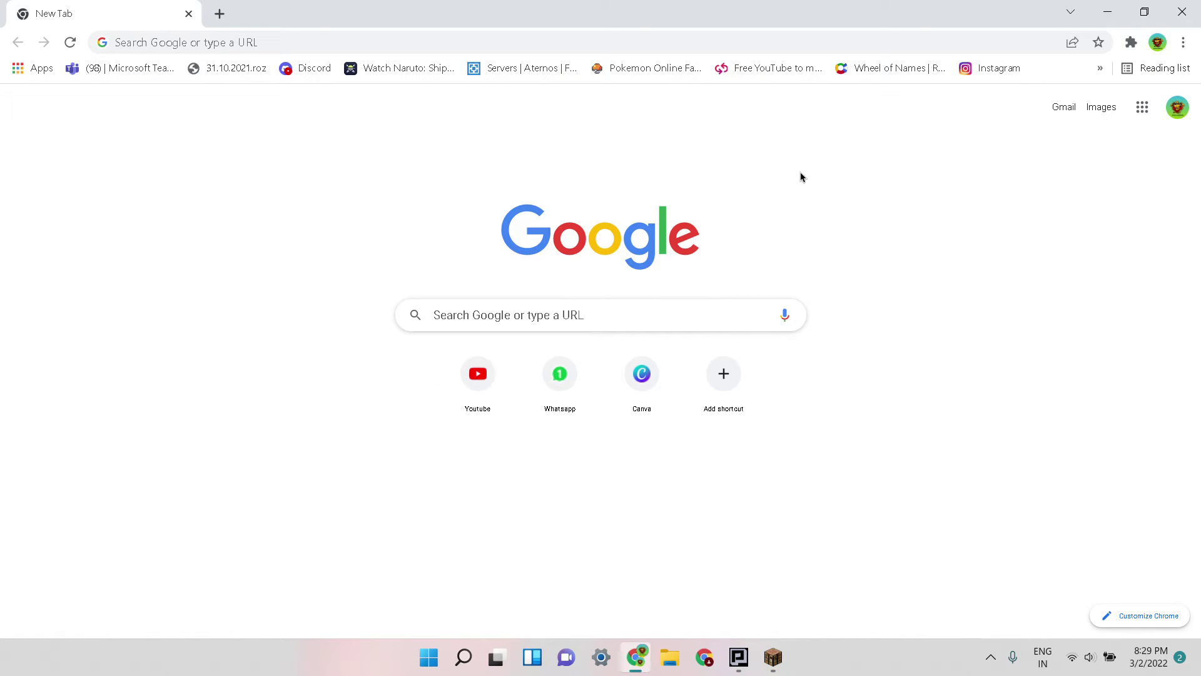
# Step: Bring the Minecraft 1.12.2 window to the front and maximize it
pyautogui.click(775, 658)
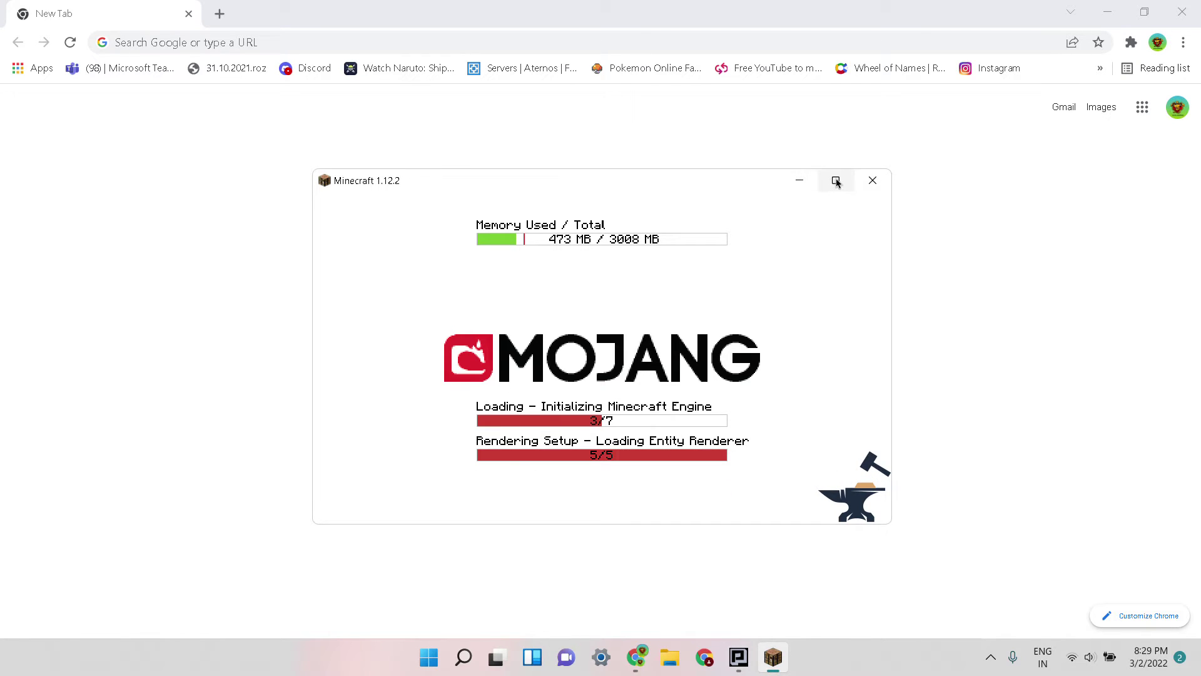
pyautogui.moveTo(836, 180)
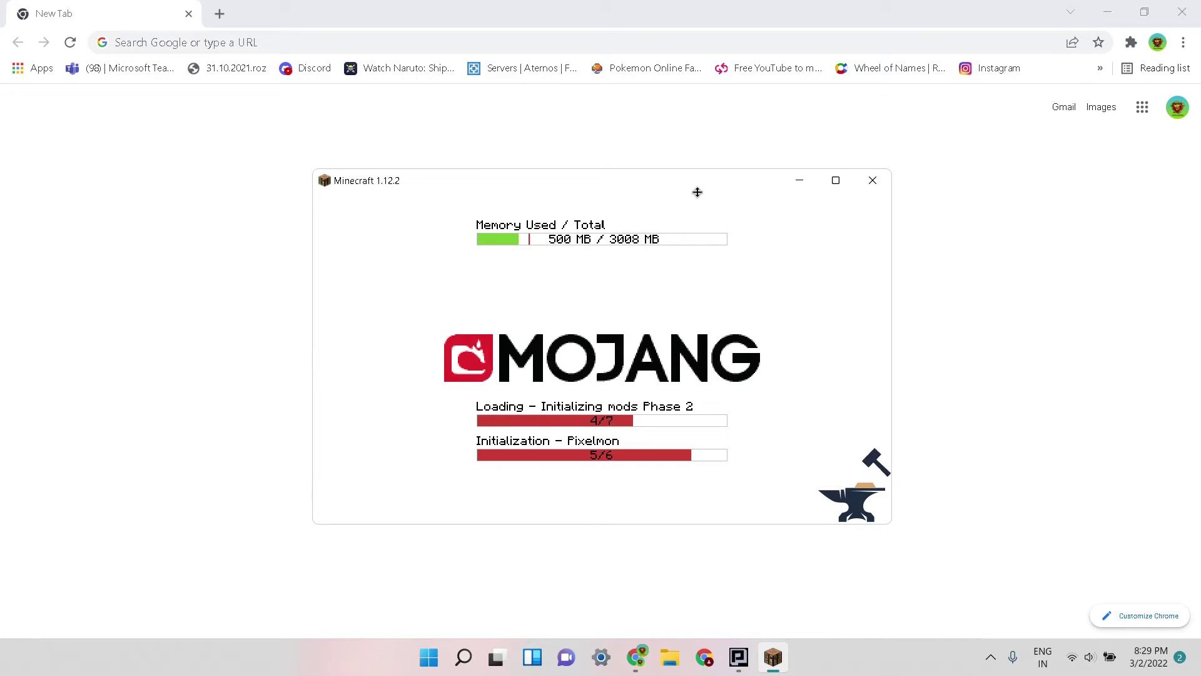
pyautogui.press('super+Up')
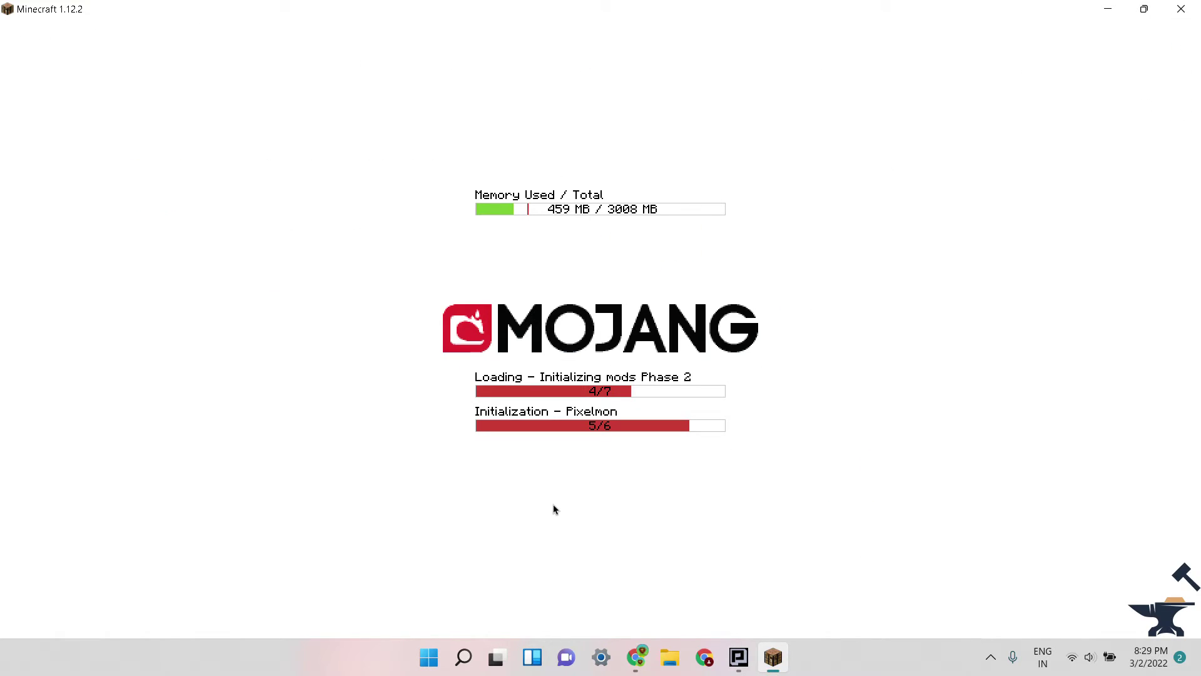
pyautogui.click(629, 669)
pyautogui.click(773, 656)
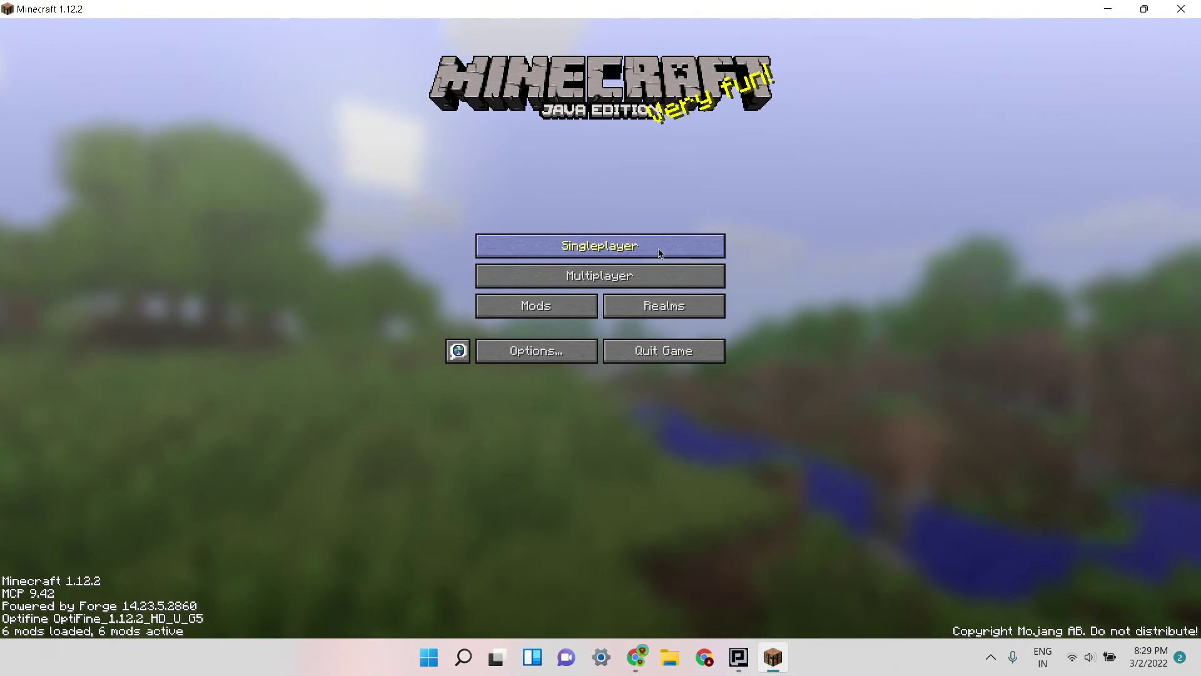
# Step: View the singleplayer world list, return to the title screen and open the multiplayer server list
pyautogui.click(692, 253)
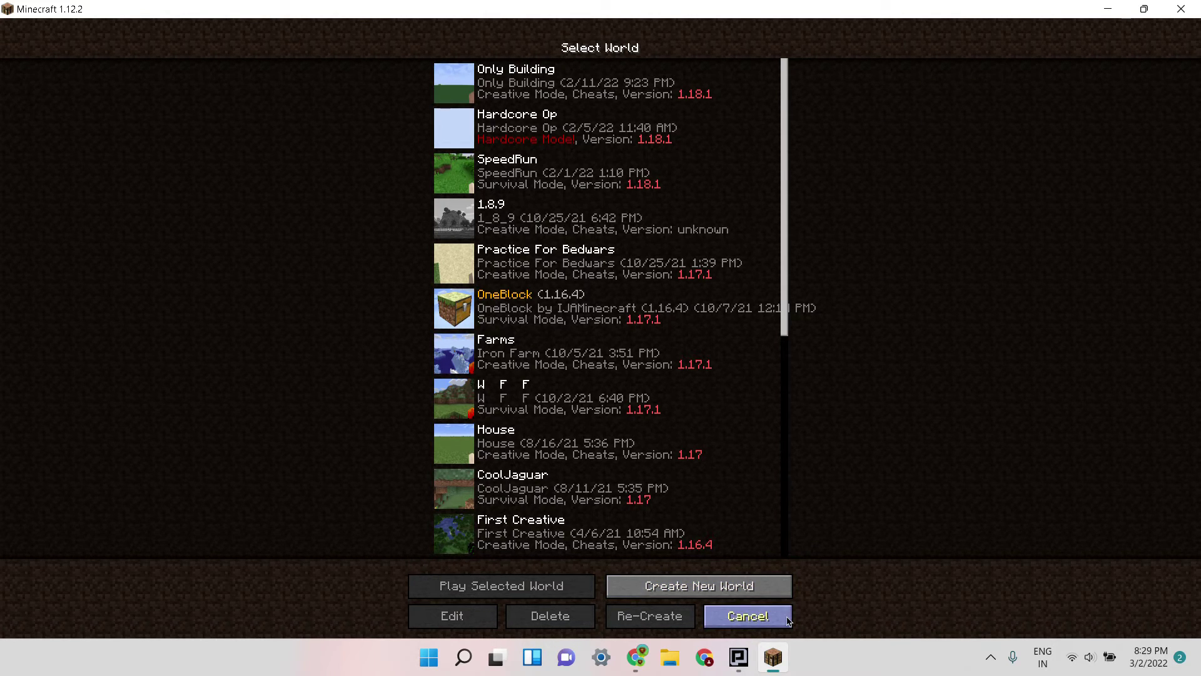
pyautogui.click(748, 616)
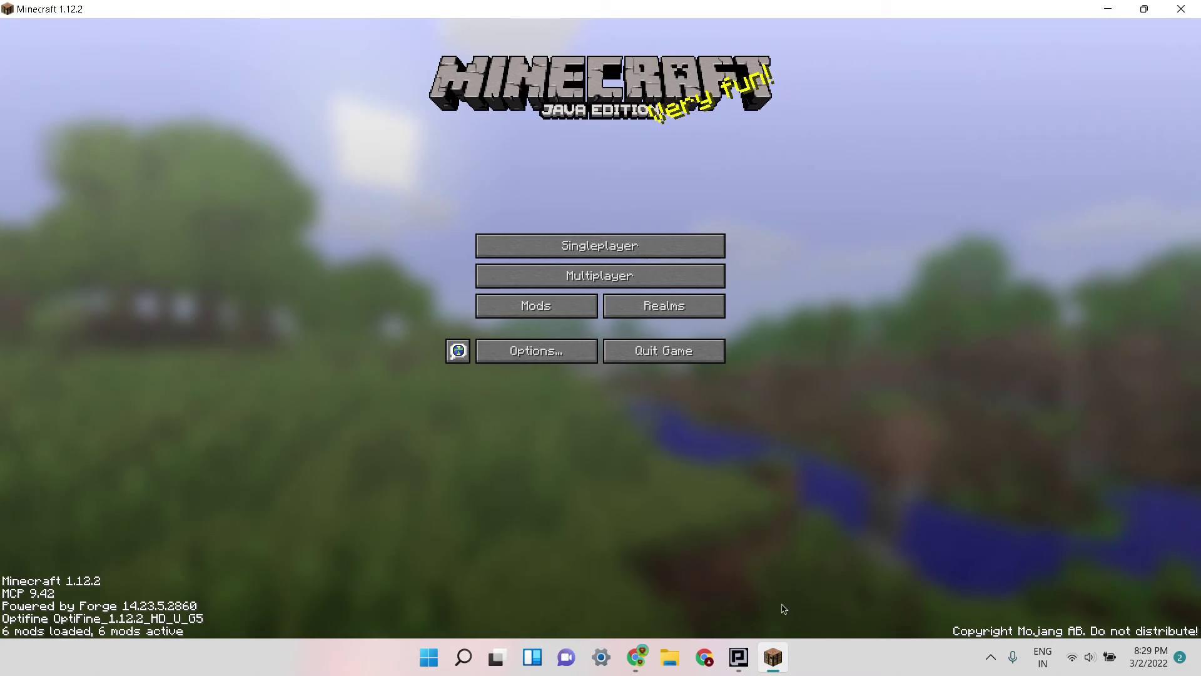
pyautogui.click(646, 277)
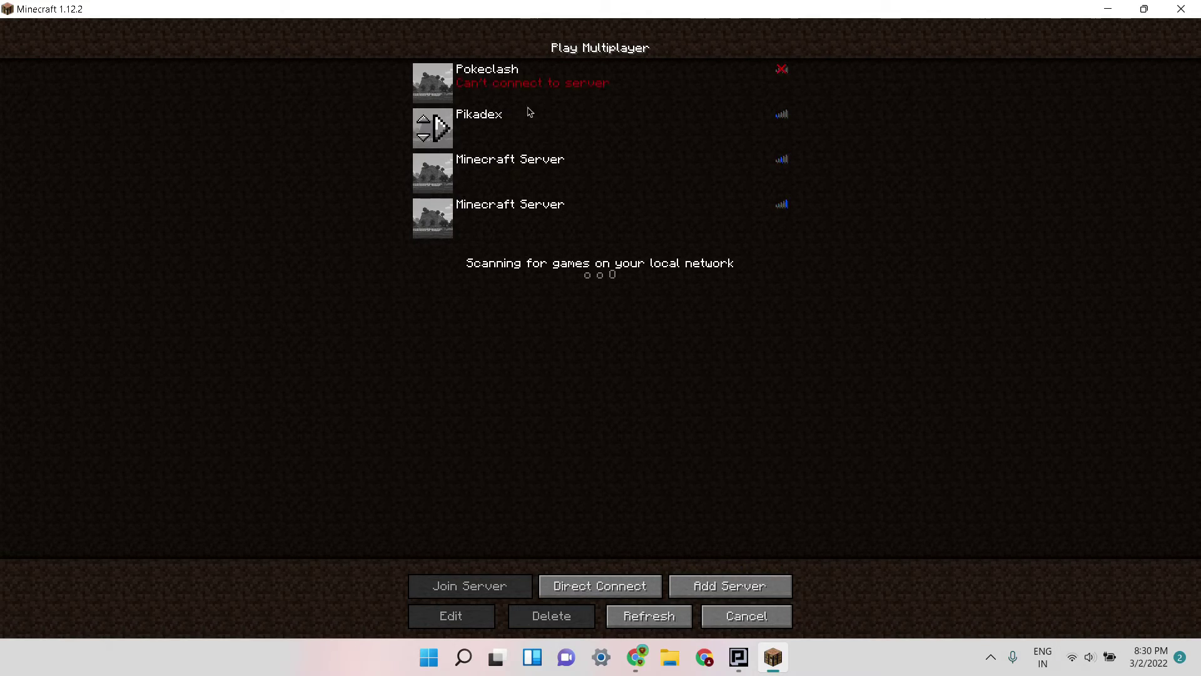
# Step: Delete the Pokeclash and Pikadex servers from the multiplayer list
pyautogui.click(510, 76)
pyautogui.click(563, 616)
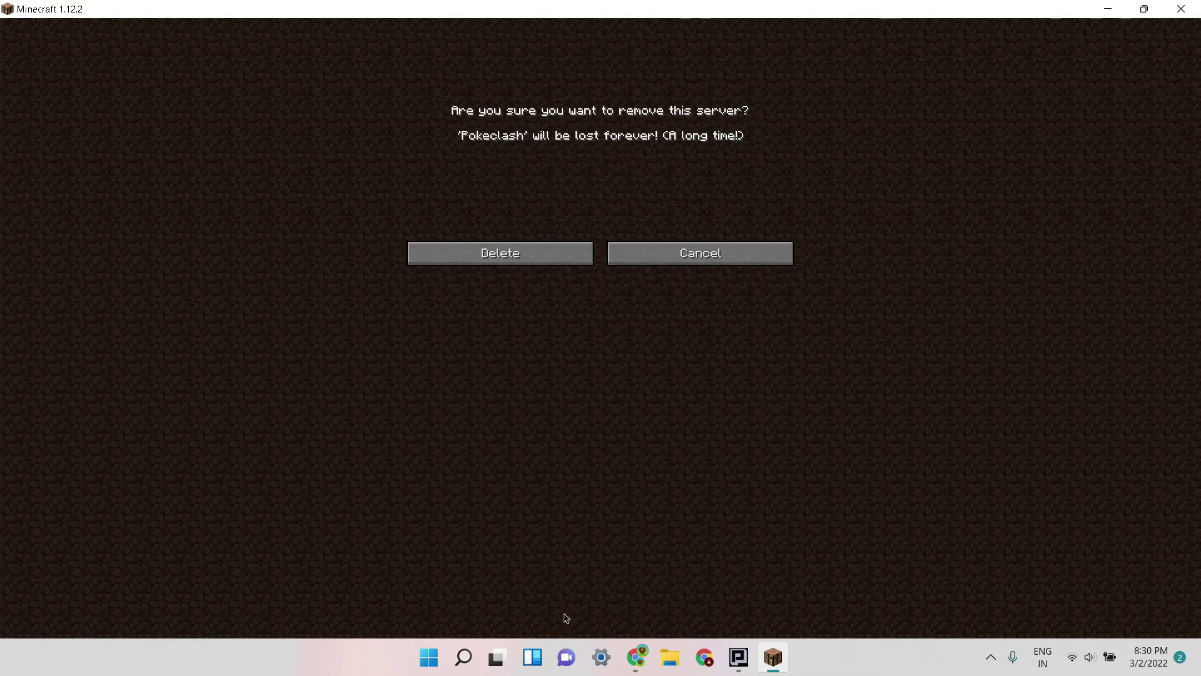
pyautogui.click(526, 253)
pyautogui.click(528, 80)
pyautogui.click(557, 616)
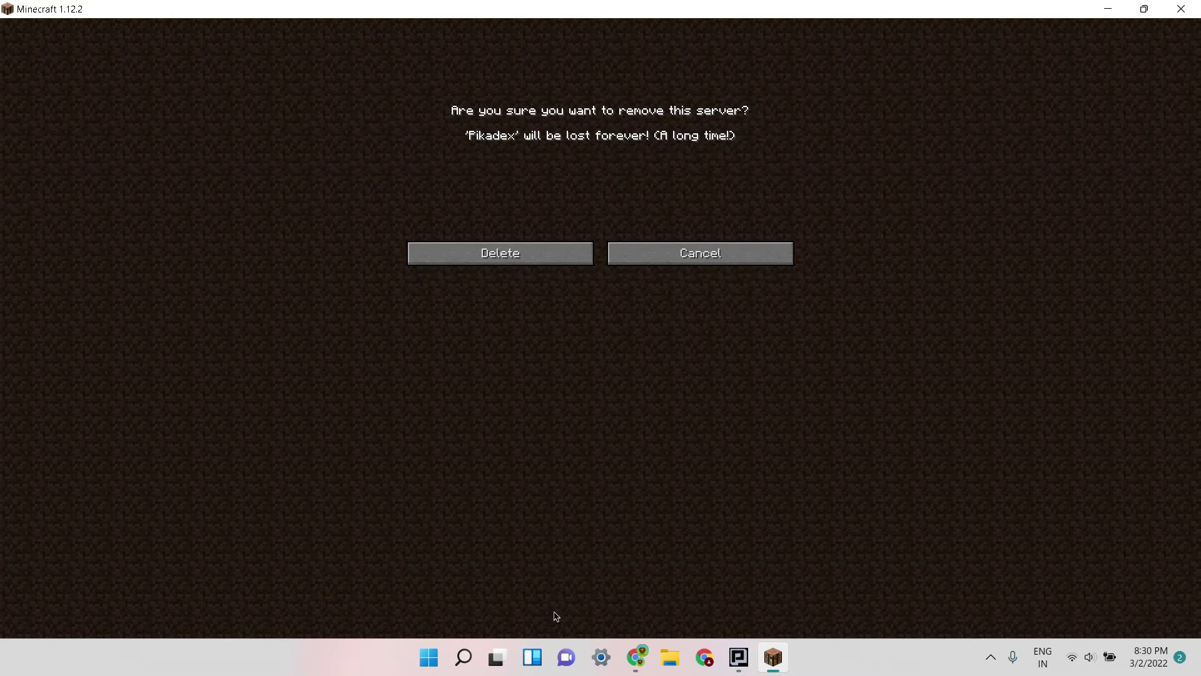
pyautogui.click(523, 254)
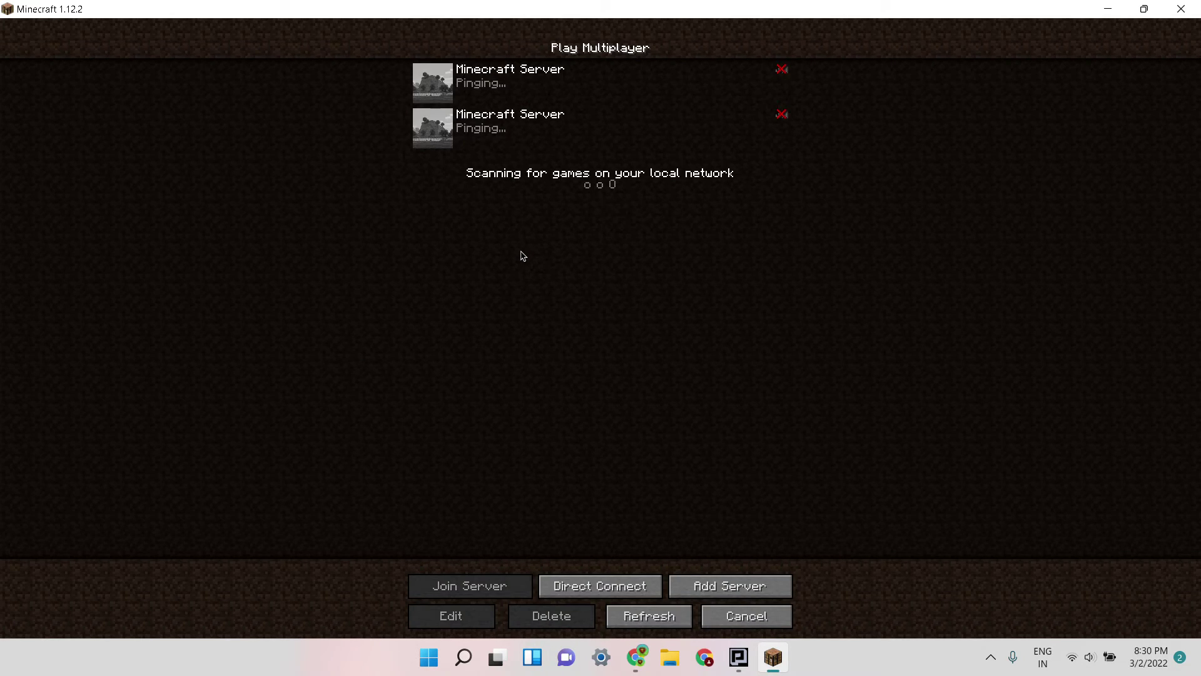
# Step: Add a multiplayer server named Pokeclash with the address play.pokeclash.com
pyautogui.click(707, 591)
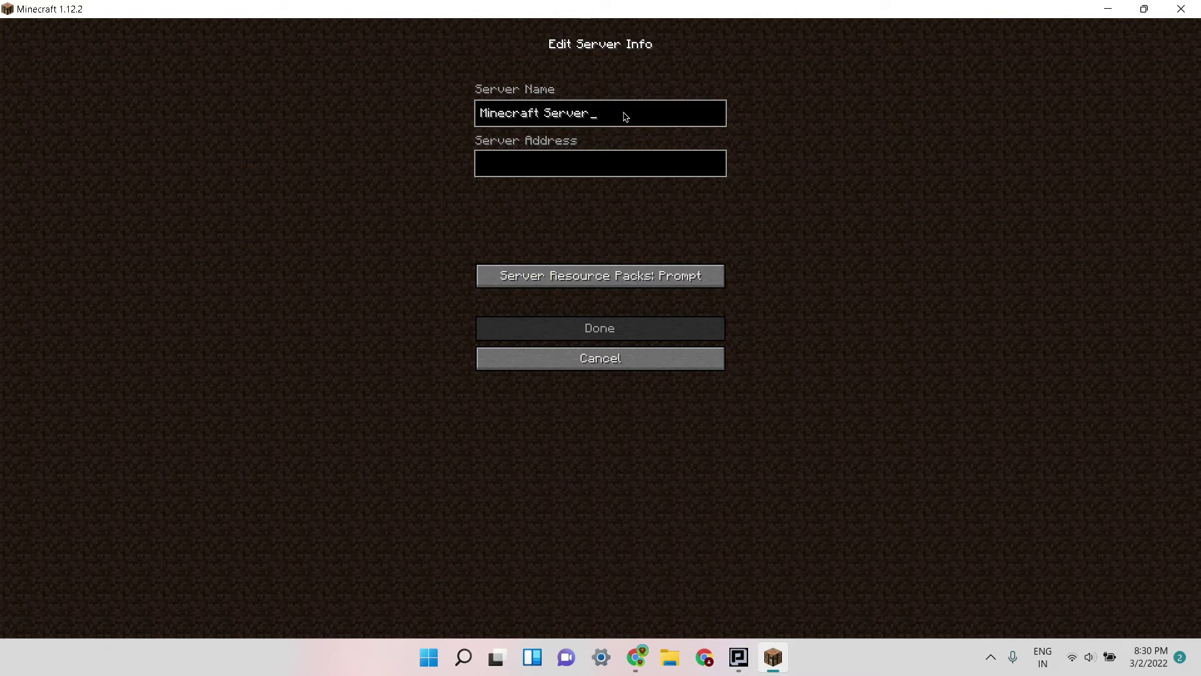
pyautogui.press('BackSpace')
pyautogui.press('BackSpace')
pyautogui.press('BackSpace')
pyautogui.press('BackSpace')
pyautogui.press('BackSpace')
pyautogui.press('BackSpace')
pyautogui.press('BackSpace')
pyautogui.press('BackSpace')
pyautogui.press('BackSpace')
pyautogui.press('BackSpace')
pyautogui.press('BackSpace')
pyautogui.press('BackSpace')
pyautogui.press('BackSpace')
pyautogui.press('BackSpace')
pyautogui.press('BackSpace')
pyautogui.click(552, 166)
pyautogui.write('play.')
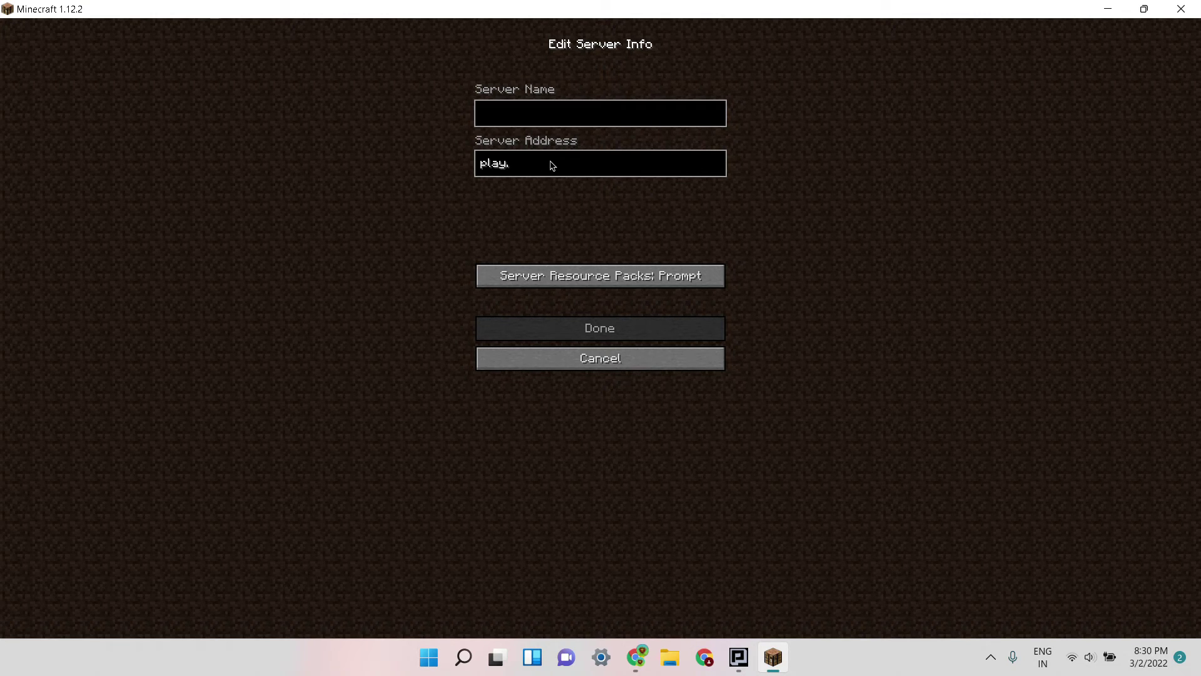
pyautogui.write('po9ke')
pyautogui.write('Pokeclash')
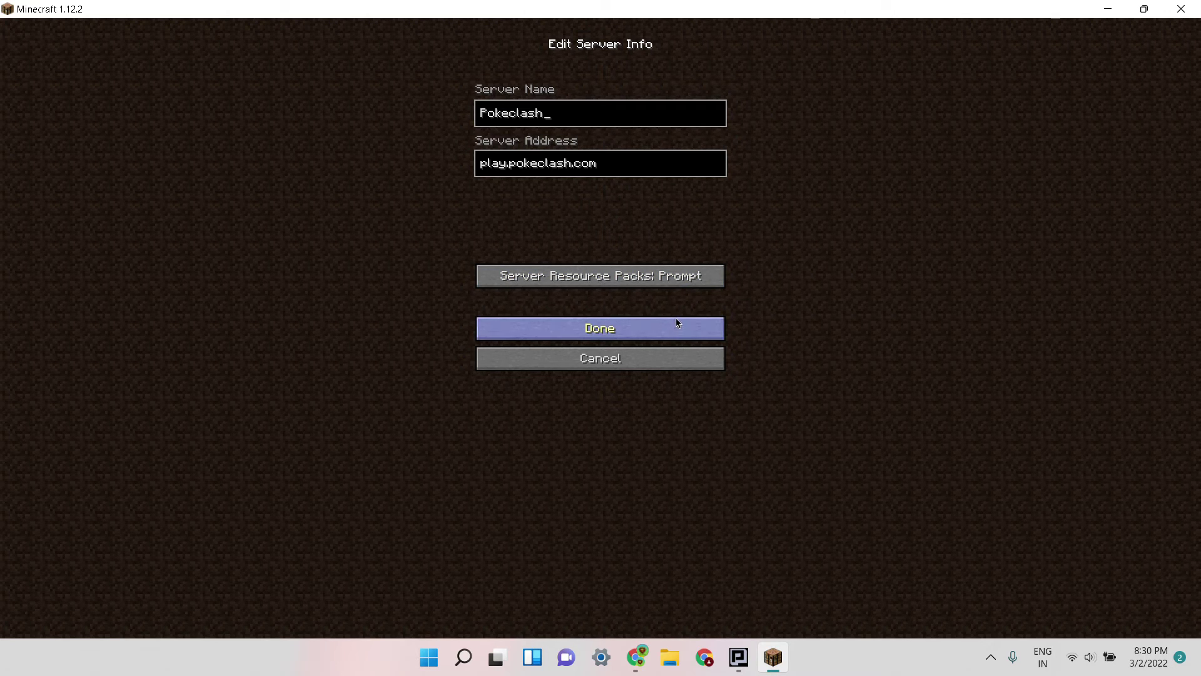
pyautogui.click(618, 327)
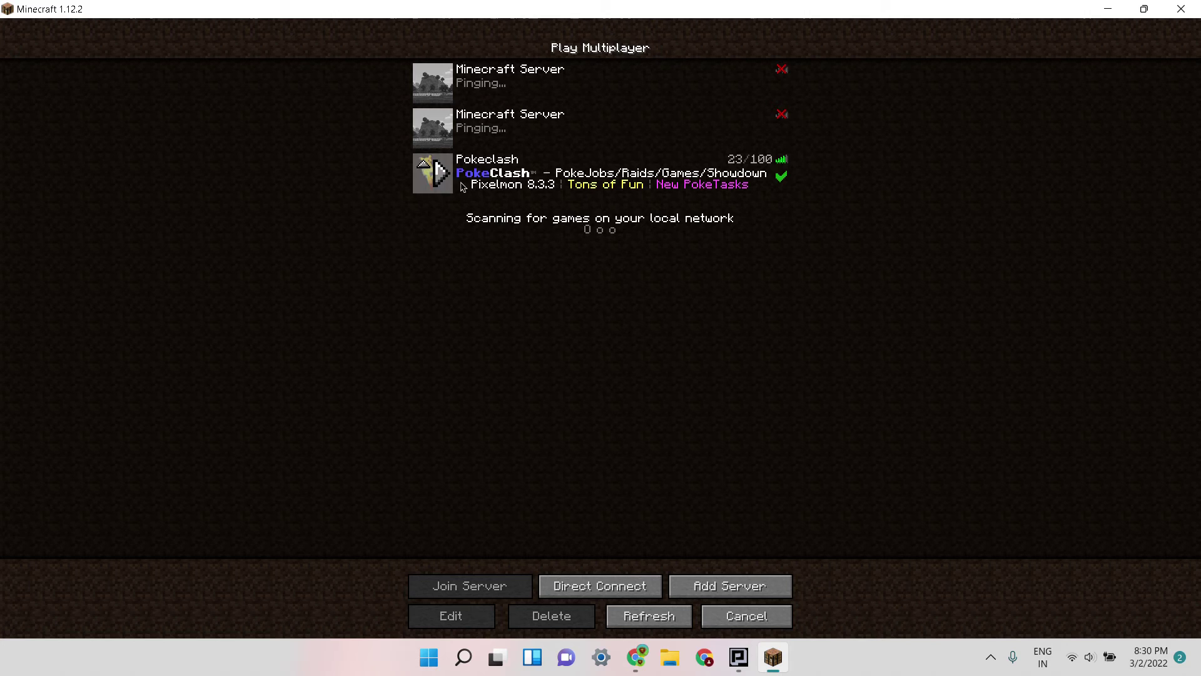
# Step: Move the Pokeclash server to the first place in the multiplayer list and join it
pyautogui.click(424, 165)
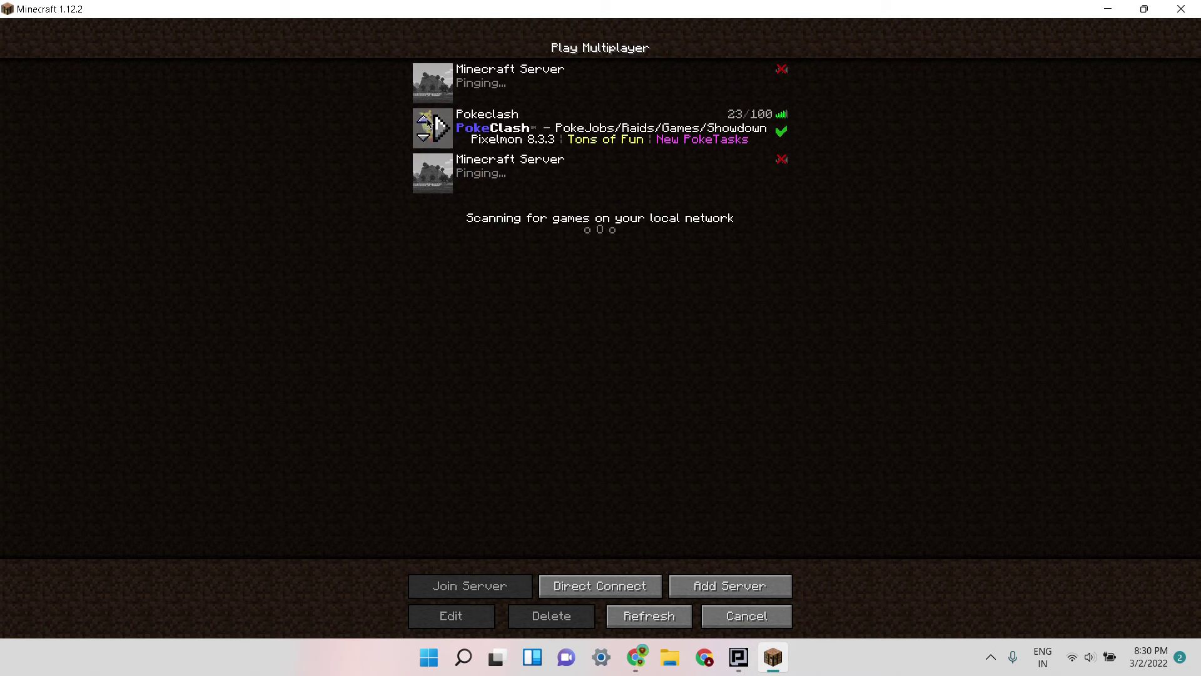
pyautogui.click(426, 120)
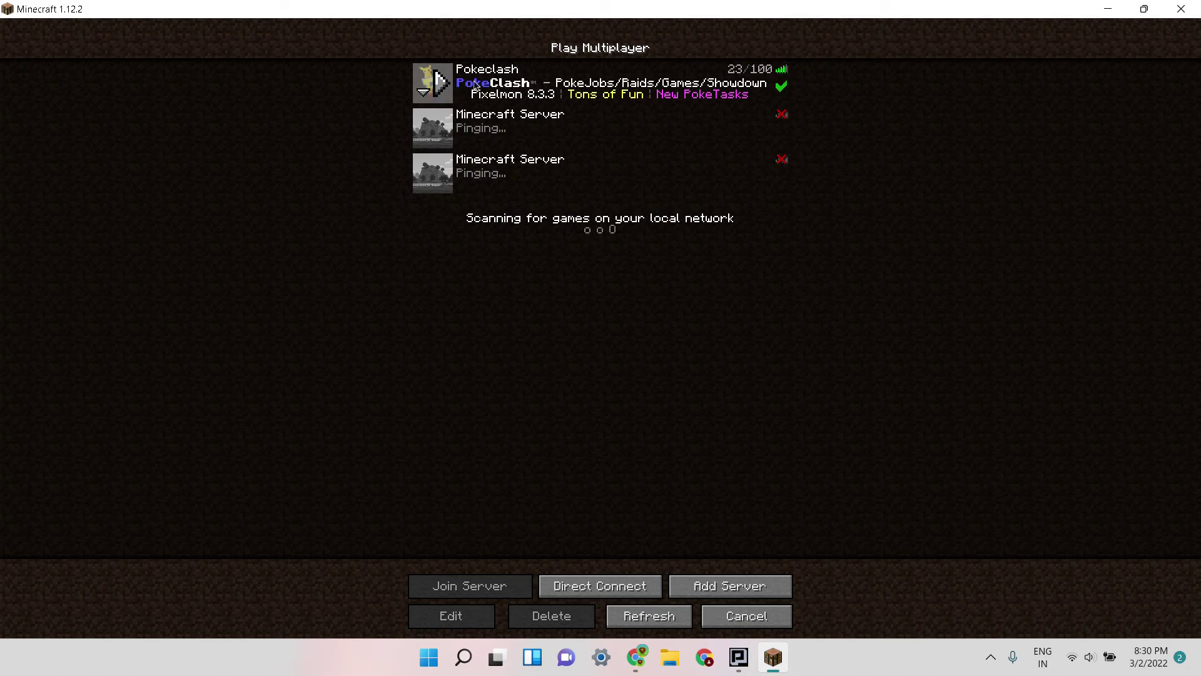
pyautogui.click(441, 85)
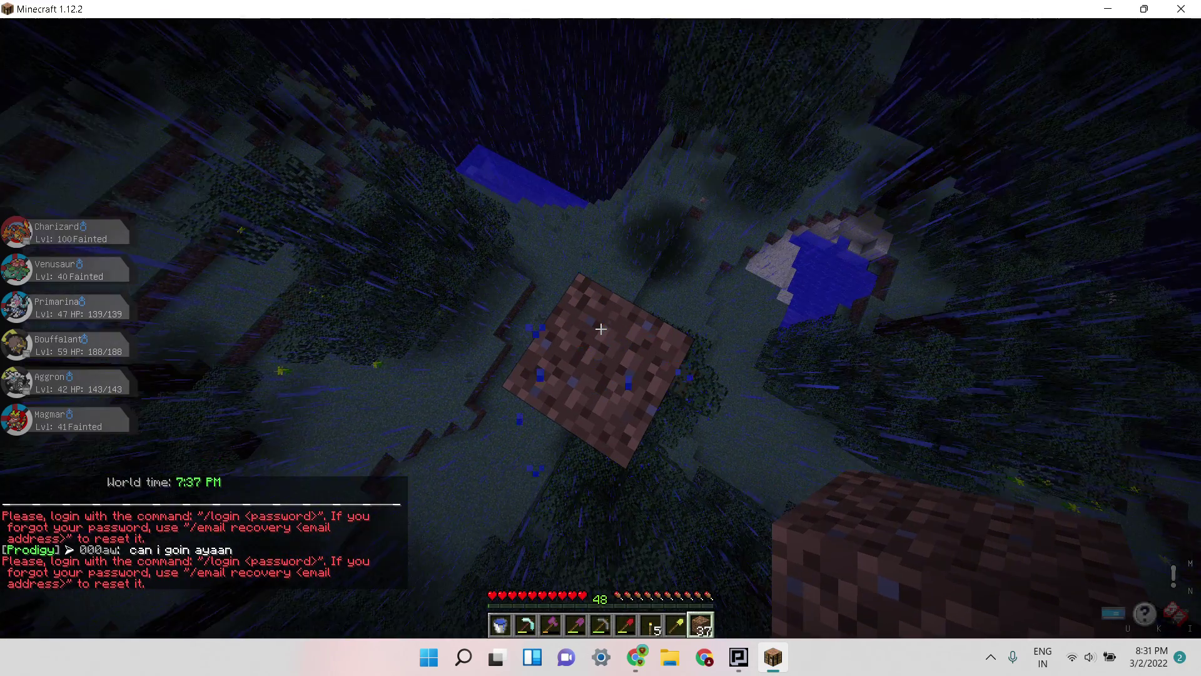
pyautogui.scroll(1, 601, 338)
pyautogui.scroll(-1, 601, 338)
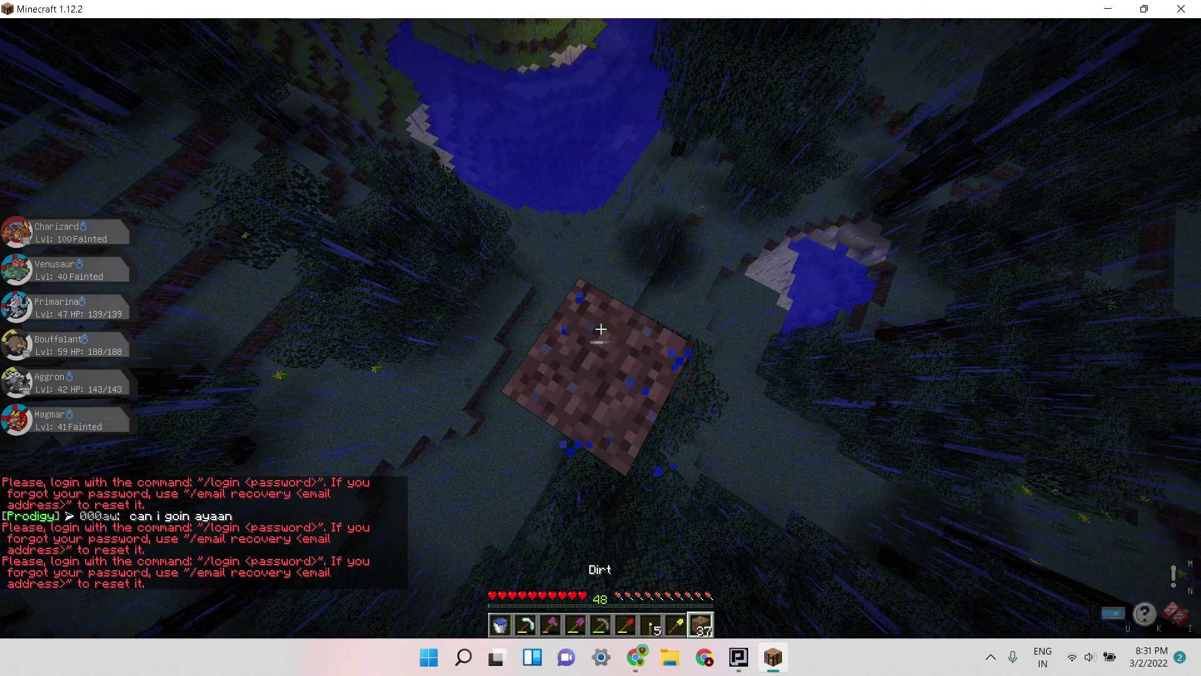
pyautogui.scroll(-1, 601, 338)
pyautogui.scroll(1, 601, 338)
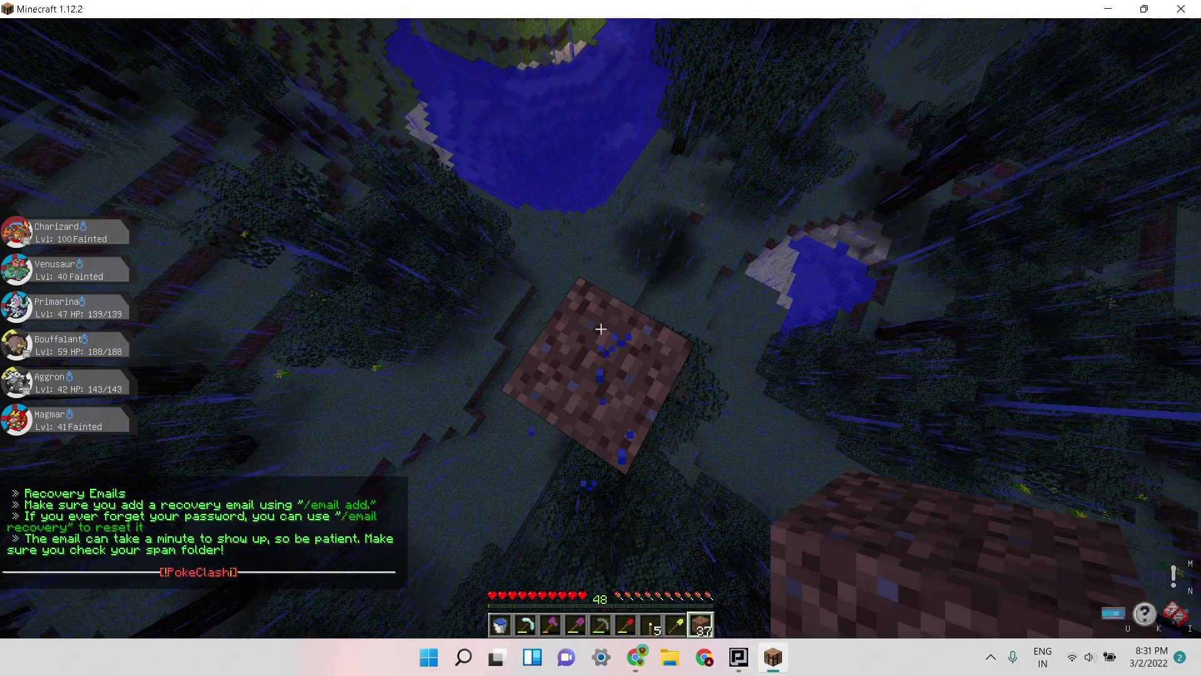
# Step: Disconnect from the Pokeclash server and quit Minecraft from the title screen
pyautogui.press('Escape')
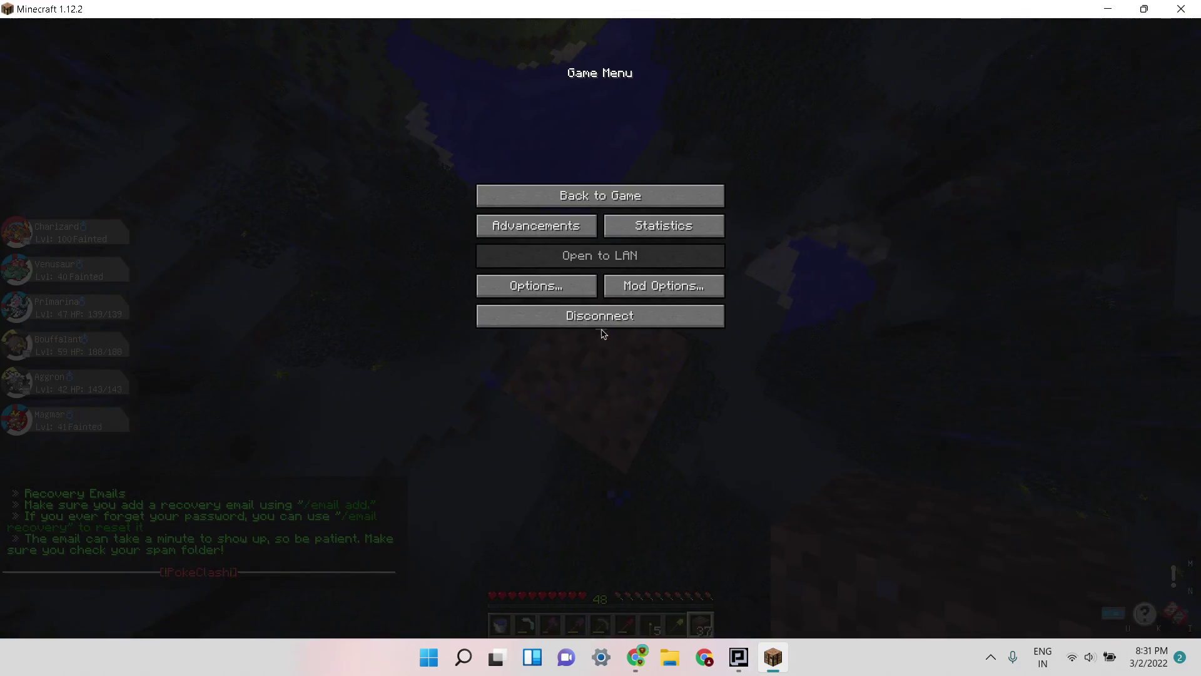
pyautogui.click(618, 316)
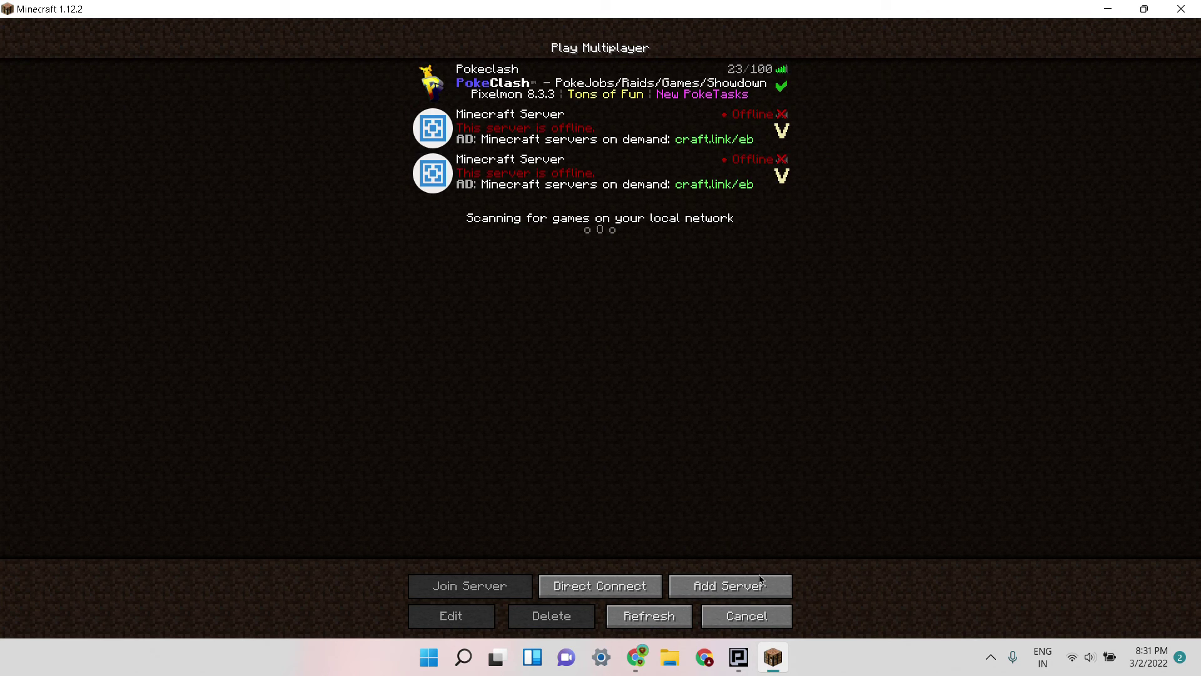
pyautogui.click(747, 615)
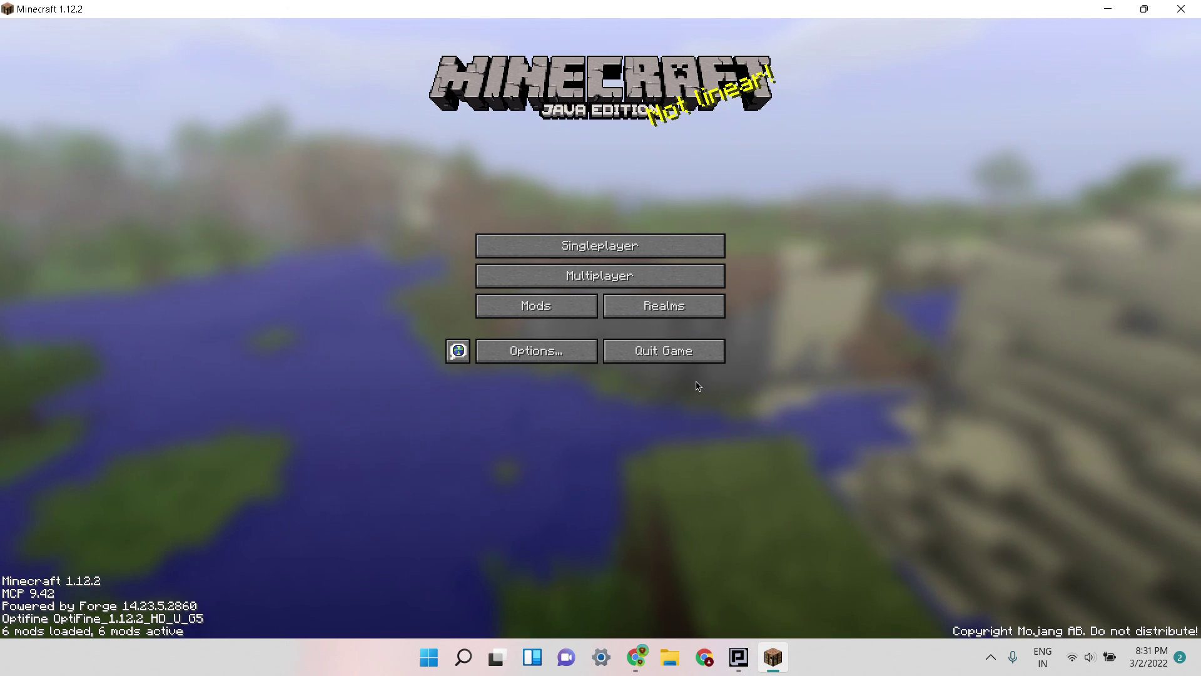
pyautogui.click(691, 350)
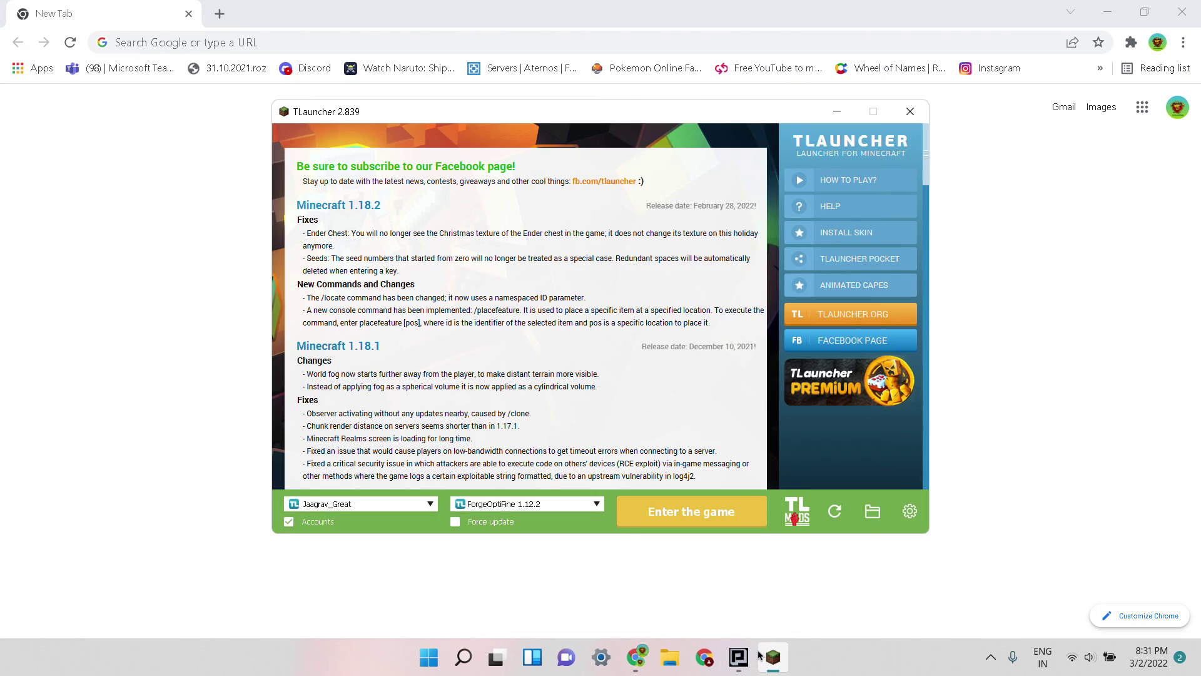
# Step: Close TLauncher and switch to the Powder screen recorder
pyautogui.click(910, 113)
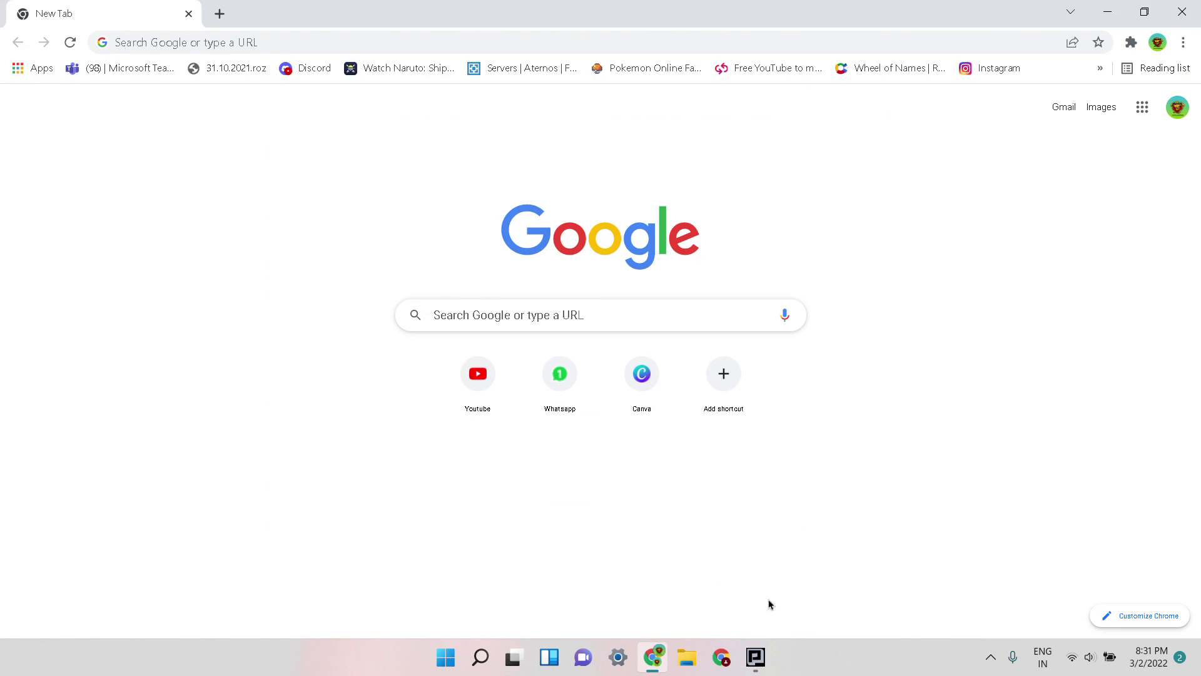
pyautogui.click(762, 665)
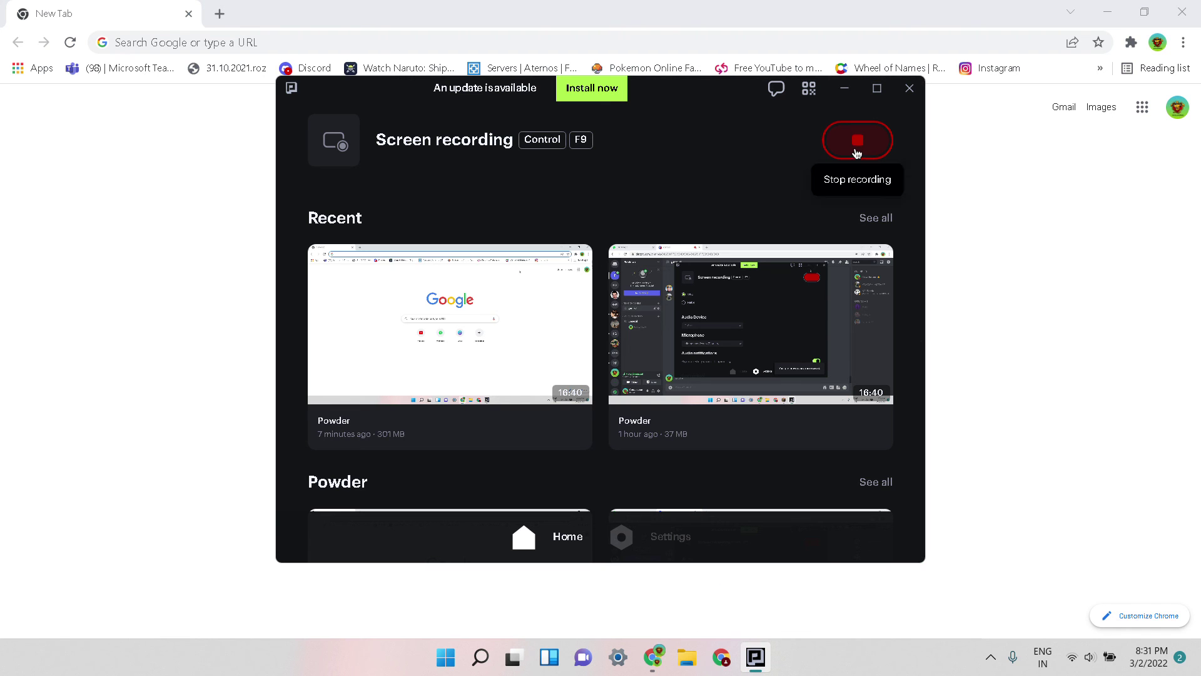